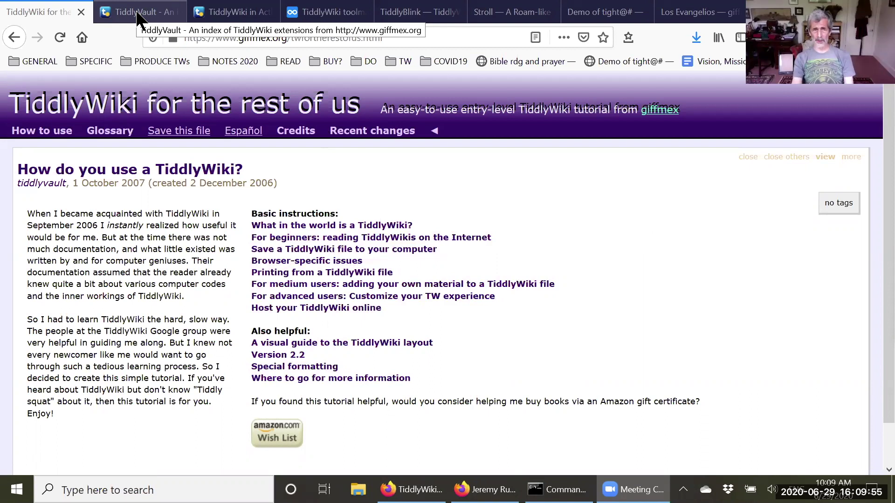
# Expand the Appearance, Navigation and Tools categories on the TiddlyVault site, and view the TiddlyWiki in Action showcase
pyautogui.click(138, 17)
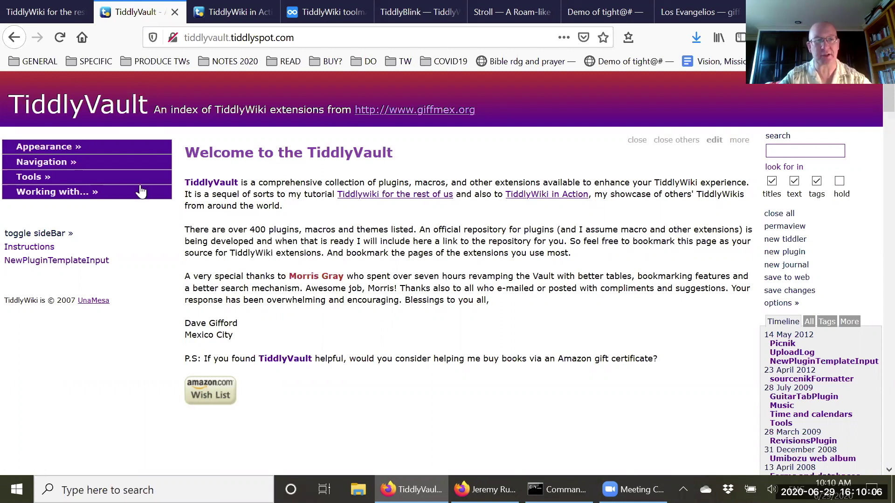
pyautogui.click(80, 148)
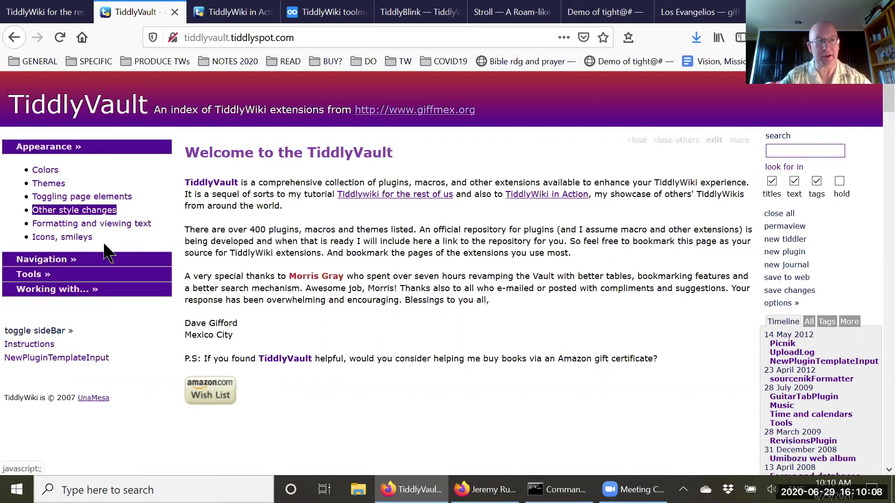
pyautogui.click(103, 261)
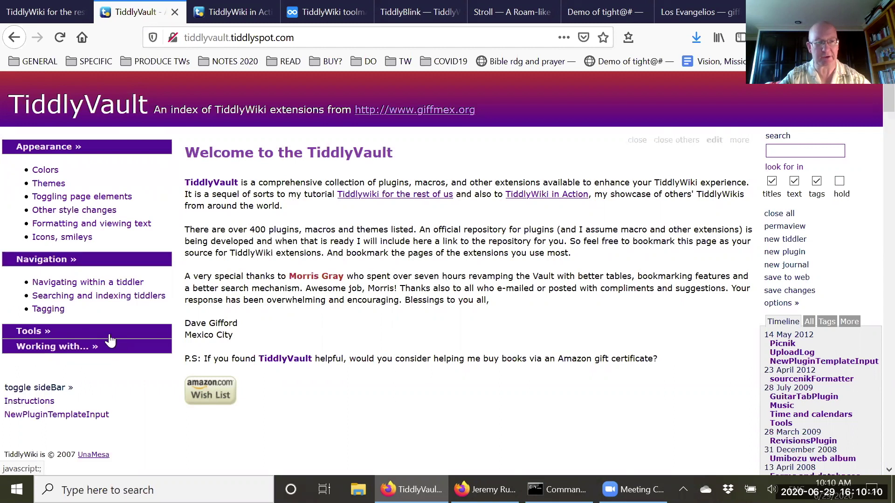
pyautogui.click(108, 334)
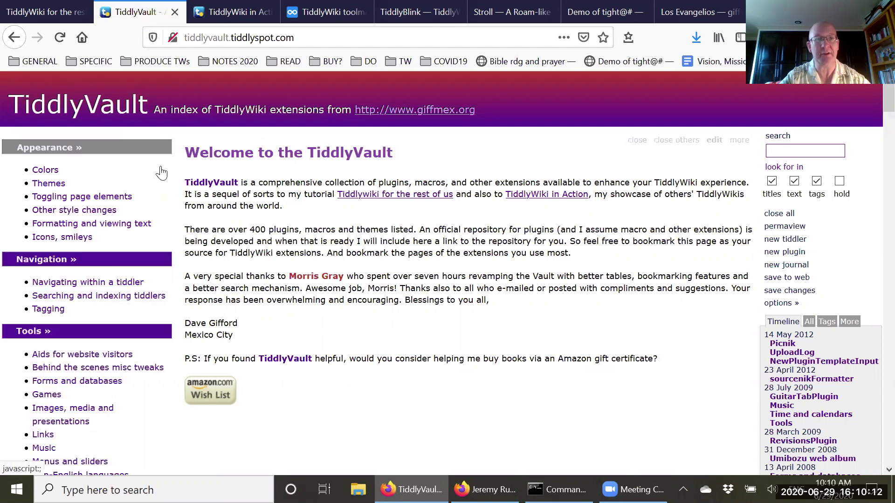
pyautogui.click(231, 14)
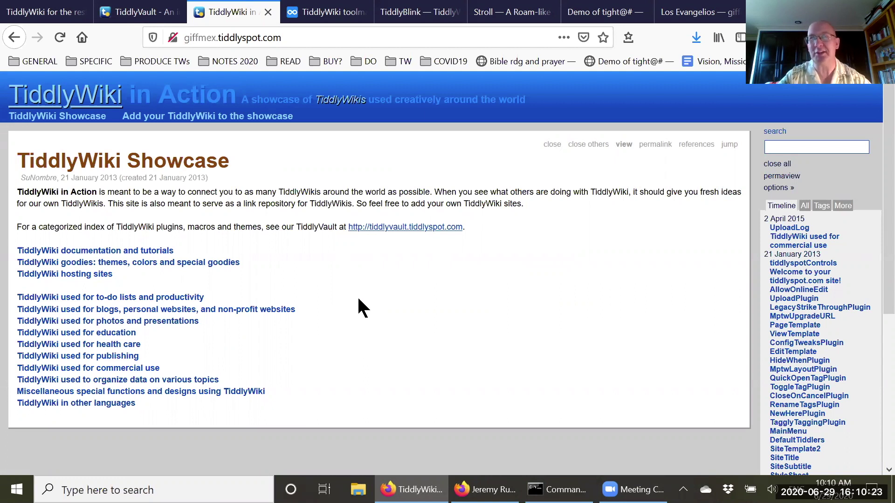
# Browse the TiddlyWiki toolmap's table of contents and open the section "Task management and productivity - checklists"
pyautogui.click(332, 14)
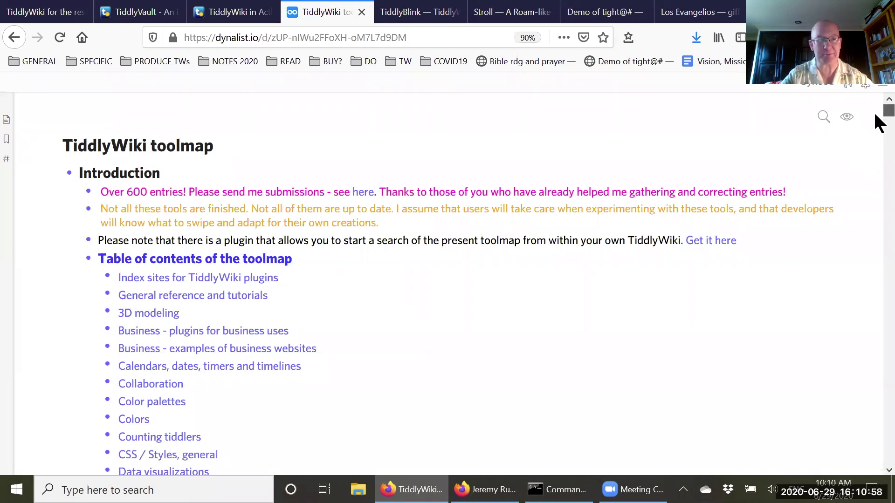
pyautogui.scroll(-3, 875, 113)
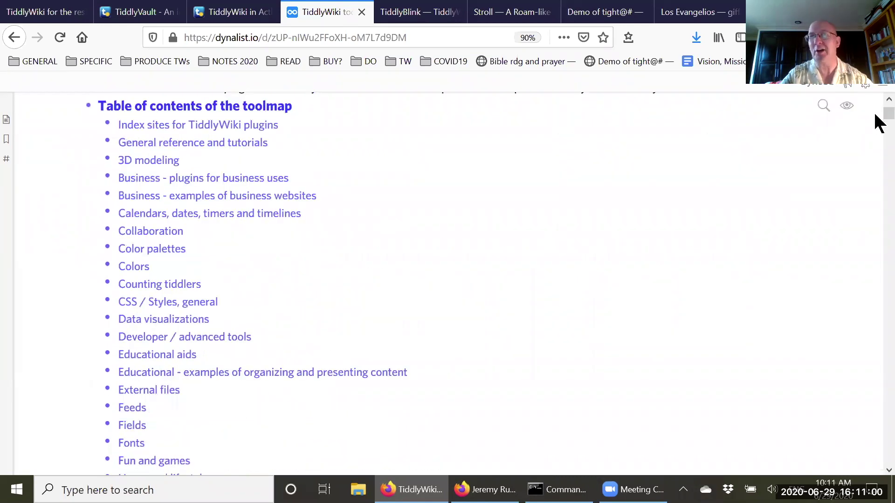
pyautogui.scroll(2, 875, 113)
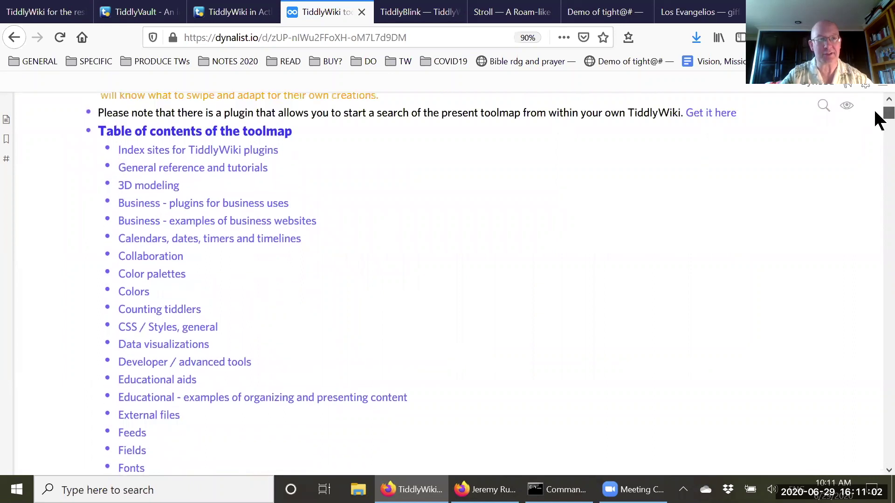
pyautogui.scroll(-3, 875, 113)
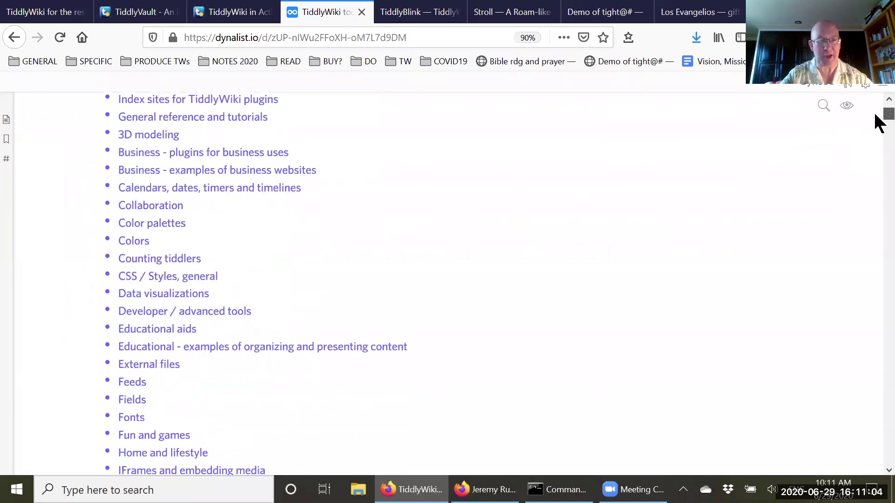
pyautogui.scroll(-8, 876, 117)
pyautogui.scroll(-7, 877, 132)
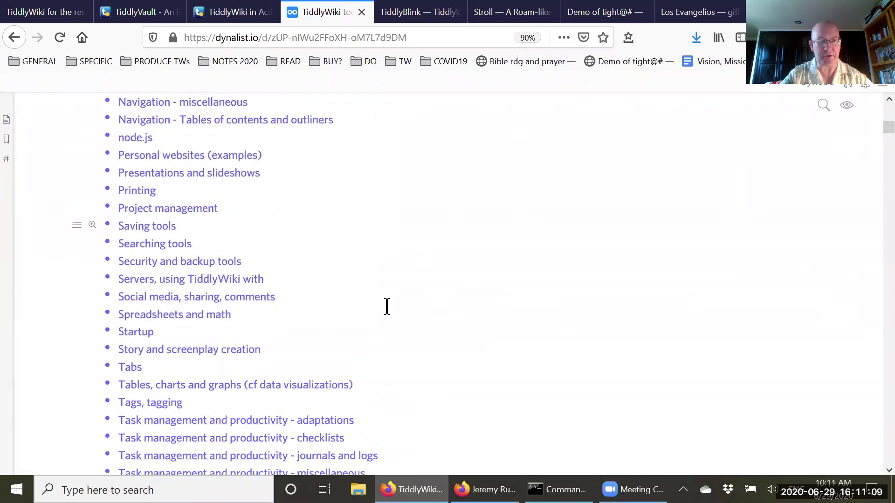
pyautogui.click(276, 443)
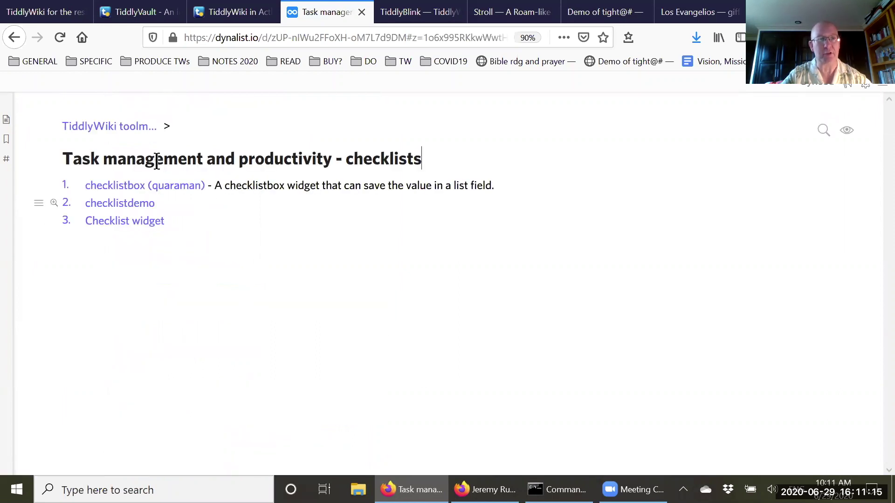
# Review the toolmap's "Calendars, dates, timers and timelines" section and return to the full toolmap
pyautogui.click(115, 133)
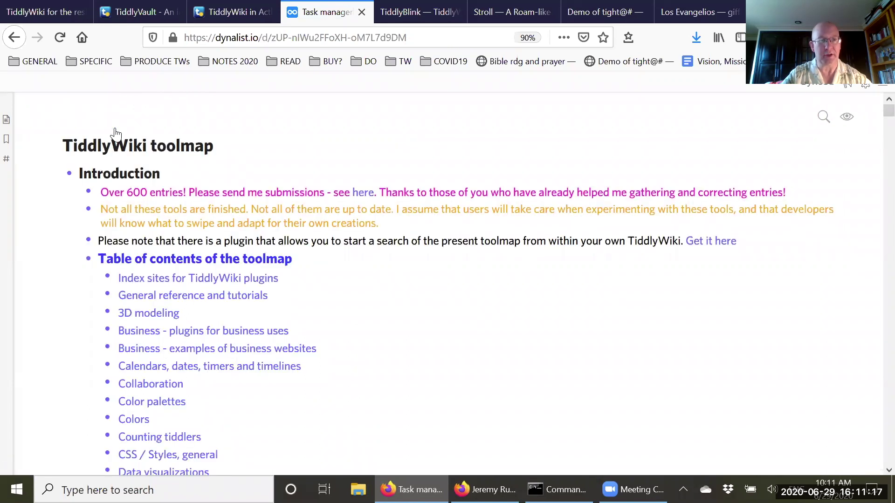
pyautogui.click(167, 367)
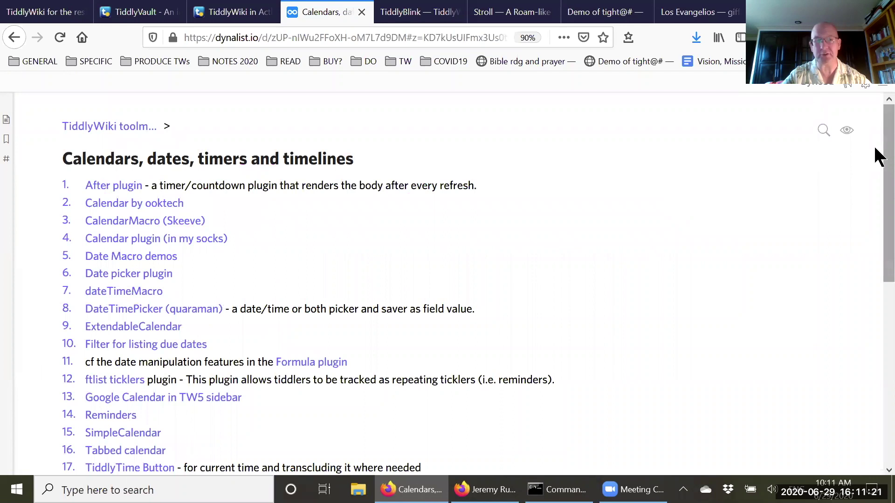
pyautogui.scroll(-5, 879, 154)
pyautogui.scroll(5, 879, 154)
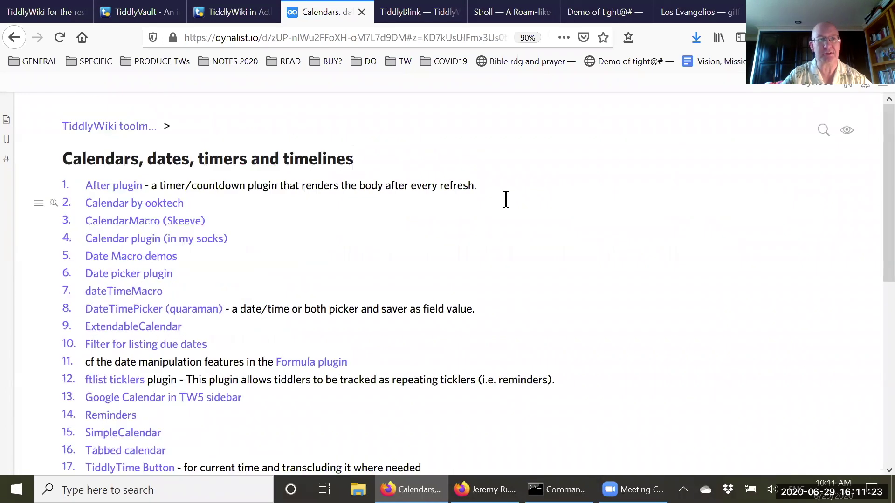
pyautogui.click(105, 132)
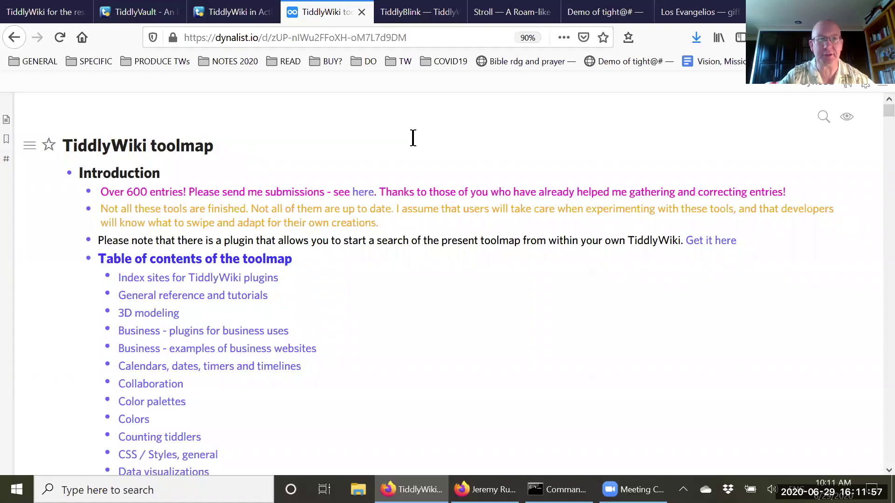
# Look over the TiddlyBlink home tiddler on the TiddlyBlink site
pyautogui.click(406, 16)
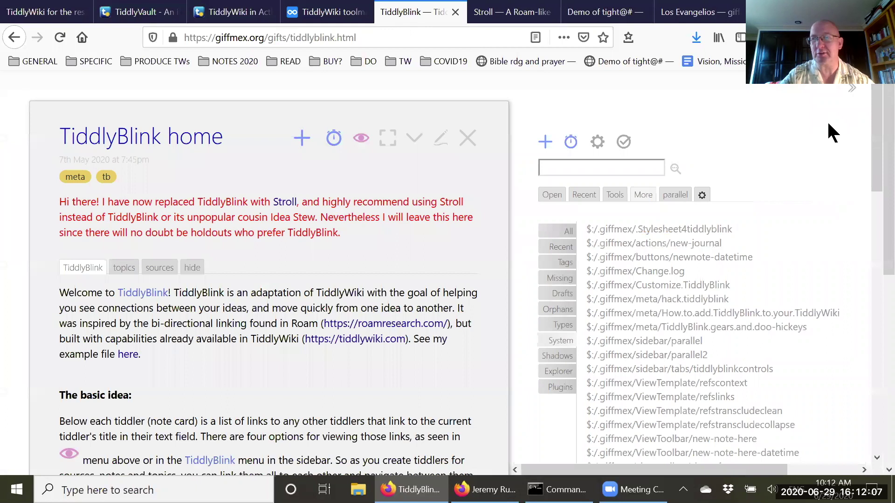
pyautogui.moveTo(874, 98)
pyautogui.mouseDown()
pyautogui.moveTo(875, 126)
pyautogui.moveTo(879, 93)
pyautogui.mouseUp()
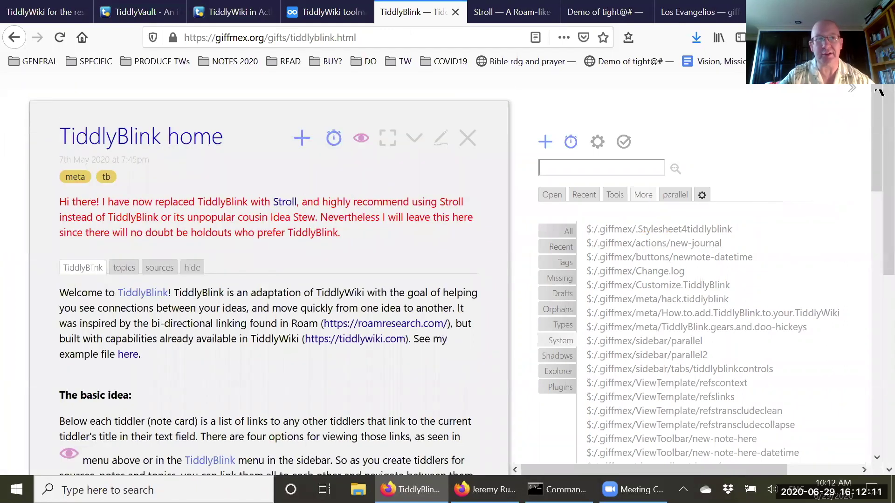
pyautogui.moveTo(875, 100)
pyautogui.mouseDown()
pyautogui.moveTo(877, 298)
pyautogui.moveTo(878, 99)
pyautogui.mouseUp()
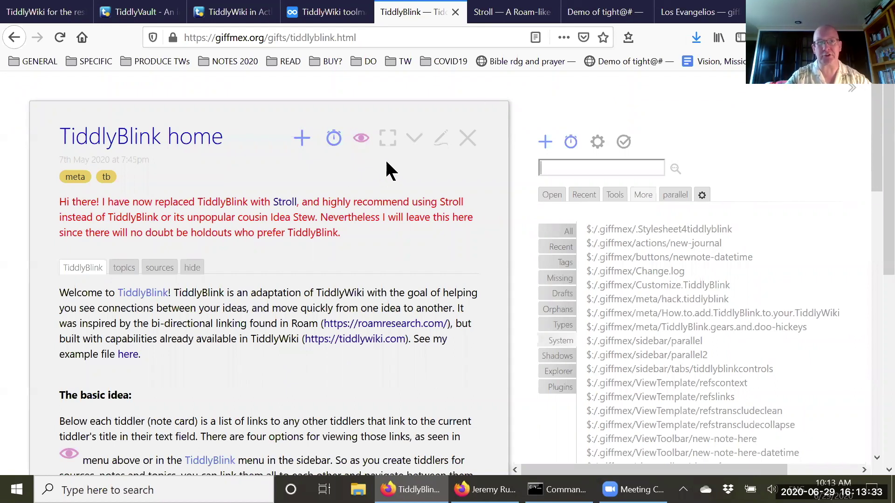
pyautogui.moveTo(879, 134); pyautogui.dragTo(878, 80)
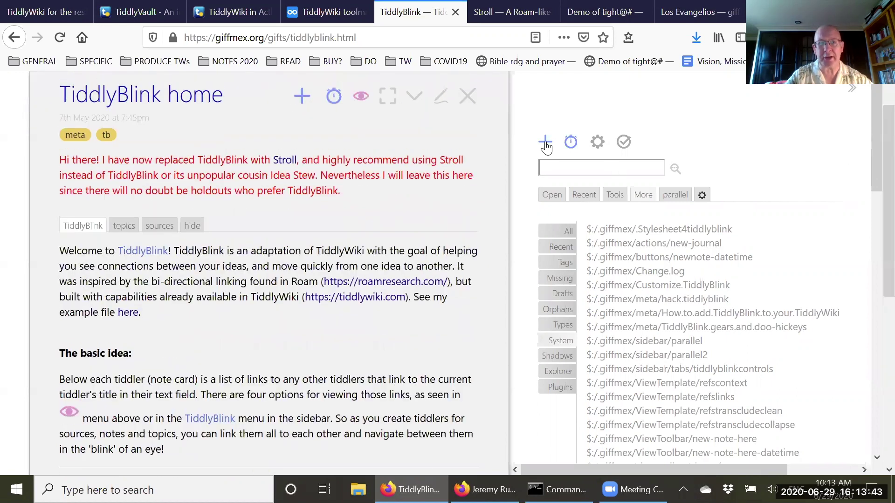
# Create and save a new tiddler with the text "Name" followed by a person's full name as a double-bracket link
pyautogui.click(545, 143)
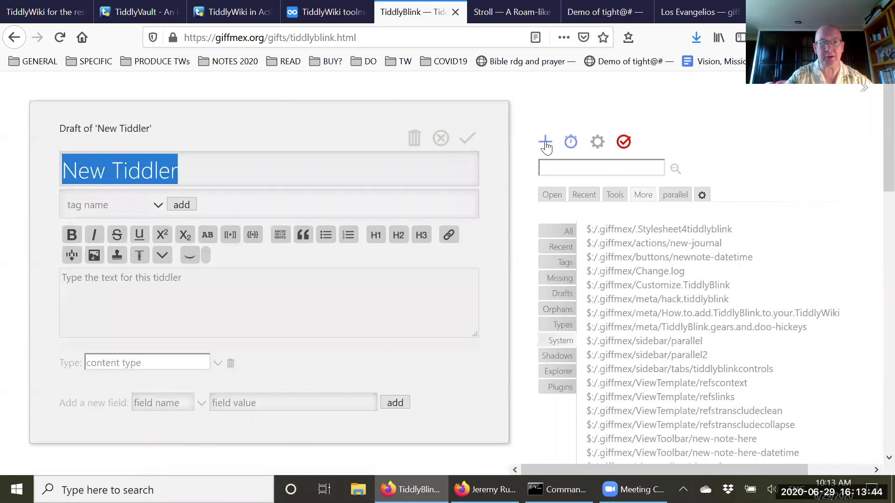
pyautogui.click(190, 292)
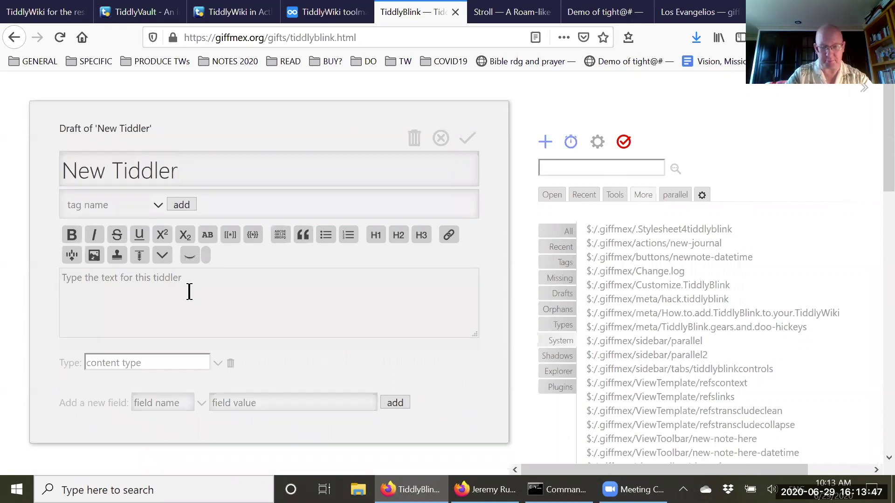
pyautogui.write('Pa')
pyautogui.press('BackSpace')
pyautogui.press('BackSpace')
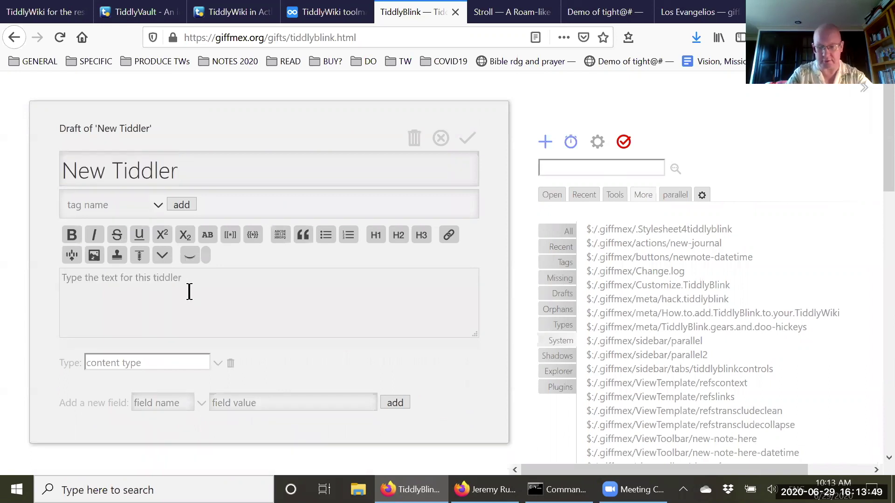
pyautogui.write('Name ')
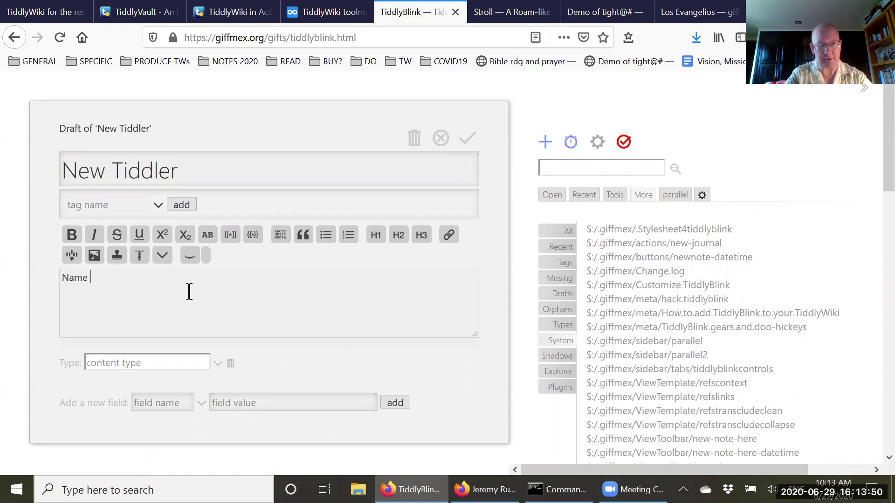
pyautogui.write('[[H')
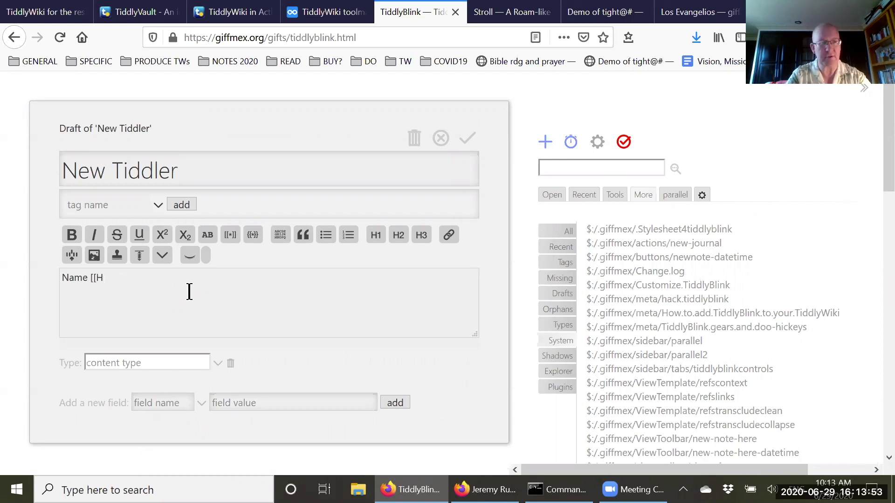
pyautogui.press('BackSpace')
pyautogui.write('Je')
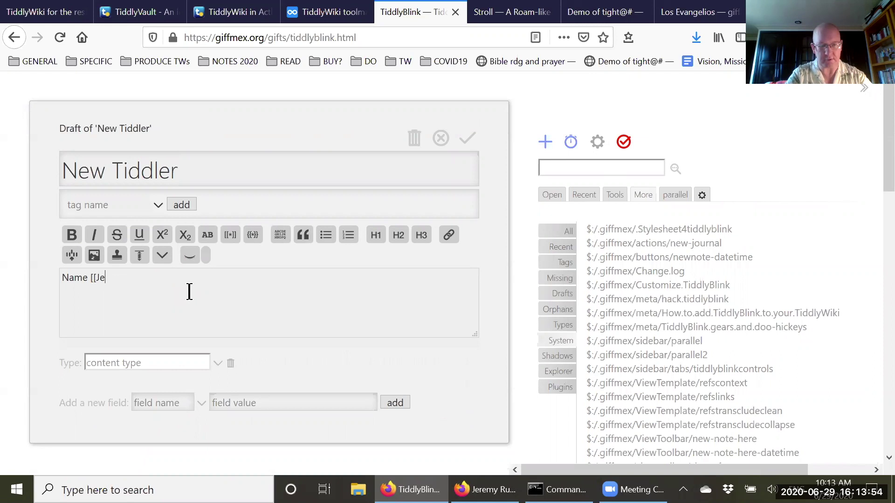
pyautogui.write('remy Ruston')
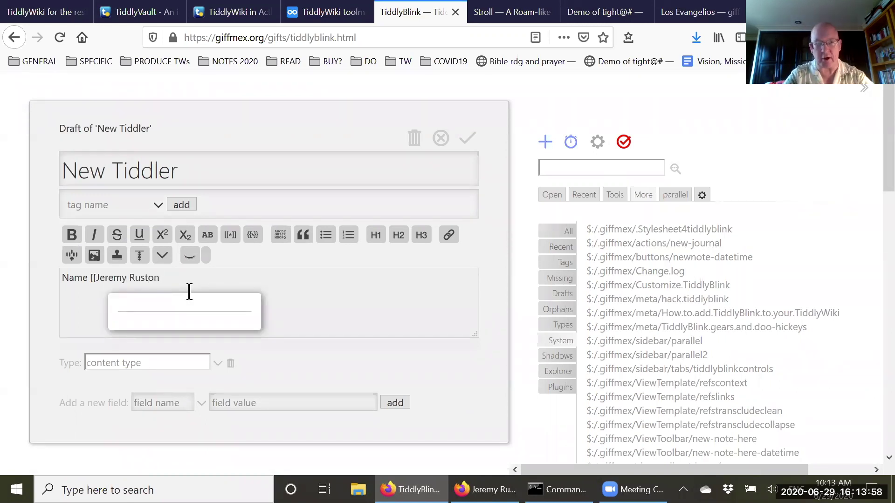
pyautogui.write('|')
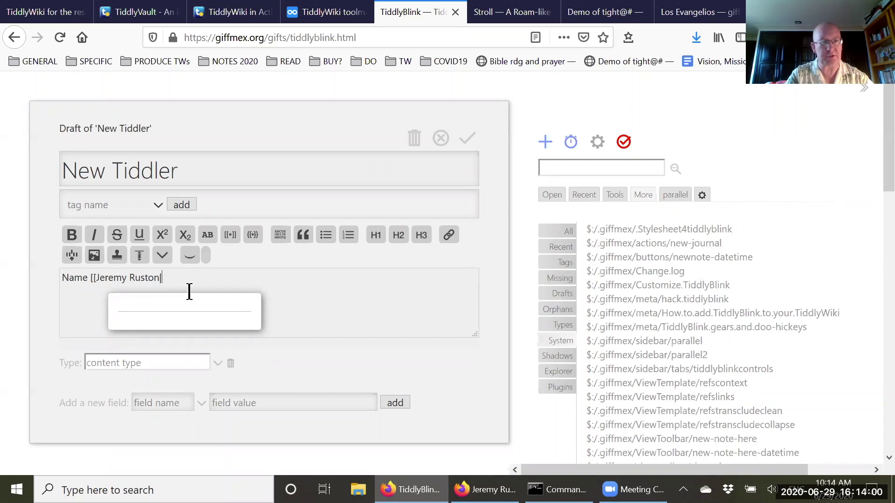
pyautogui.write(']]')
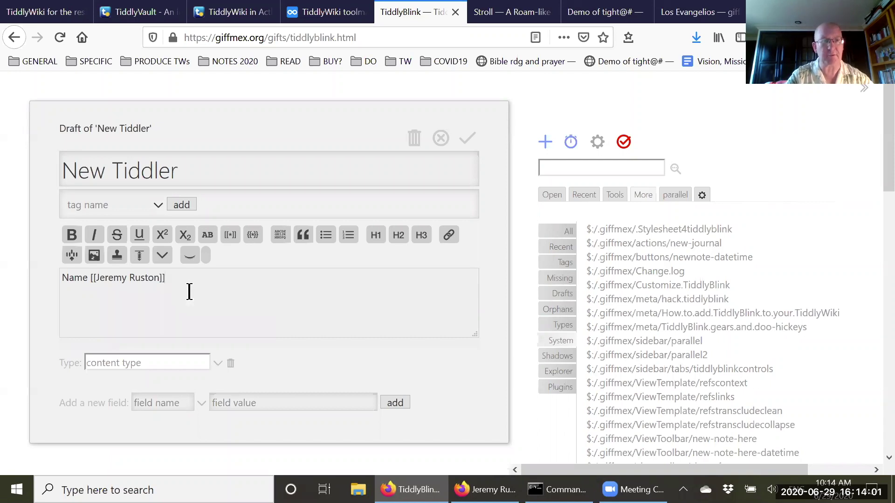
pyautogui.click(467, 138)
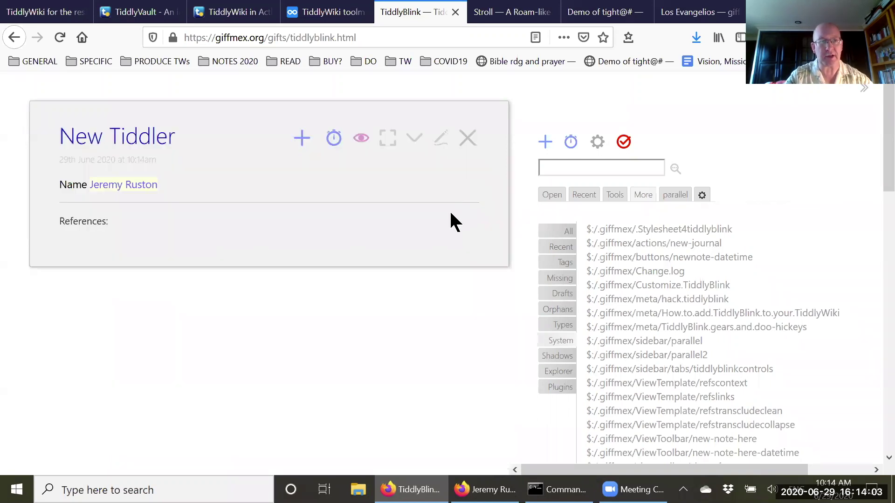
# Follow the name link in New Tiddler to its missing tiddler, examine the references there, and return through the backlink
pyautogui.click(127, 185)
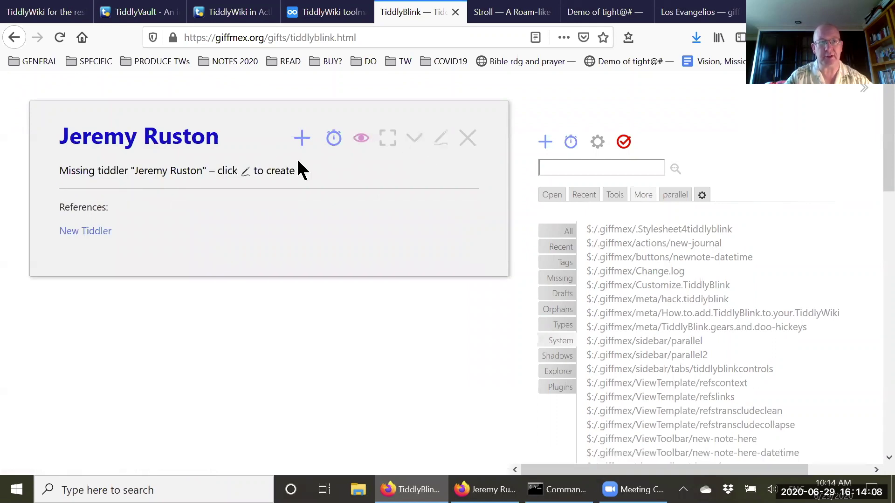
pyautogui.moveTo(63, 207); pyautogui.dragTo(175, 242)
pyautogui.click(176, 242)
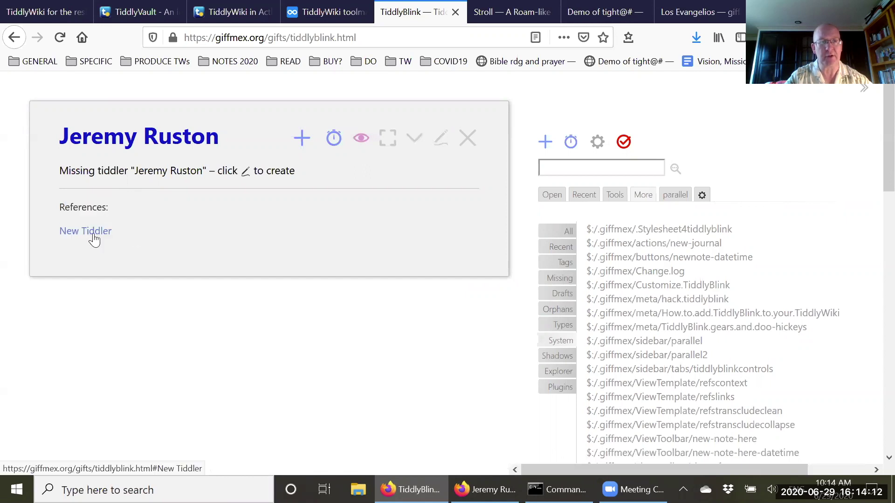
pyautogui.click(94, 234)
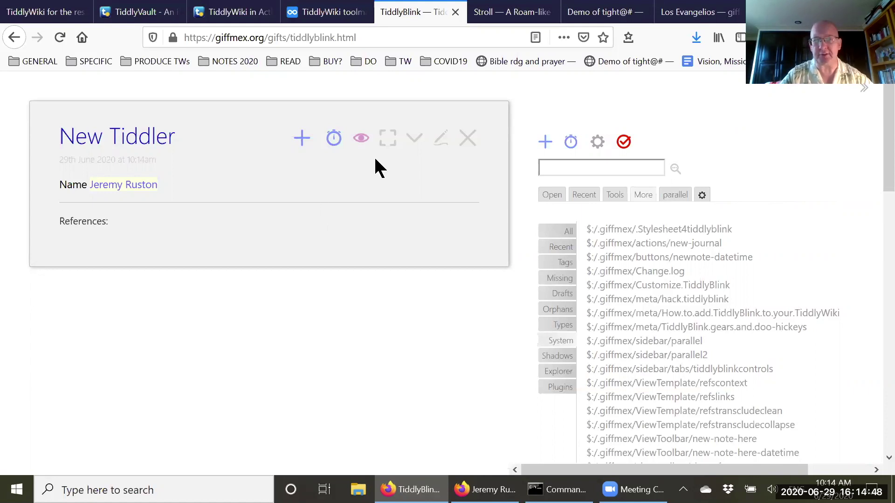
# Show the options for viewing references in the sidebar and reopen the missing tiddler linked from New Tiddler
pyautogui.click(702, 195)
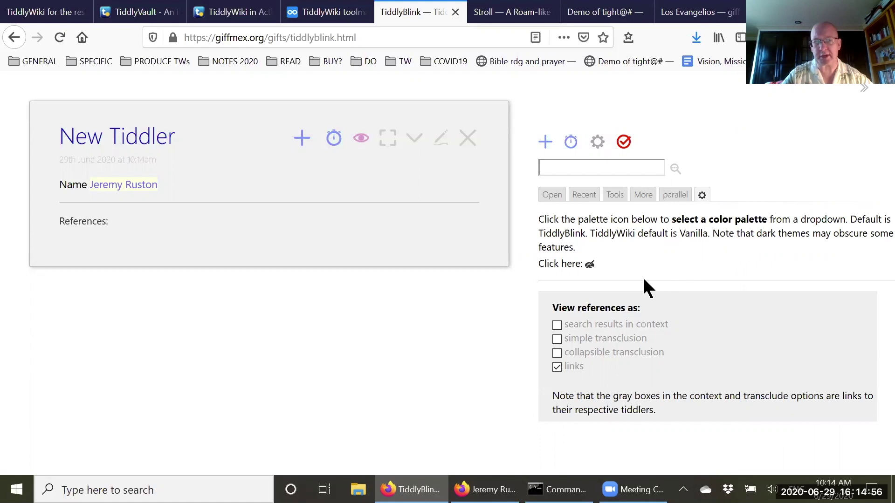
pyautogui.click(557, 325)
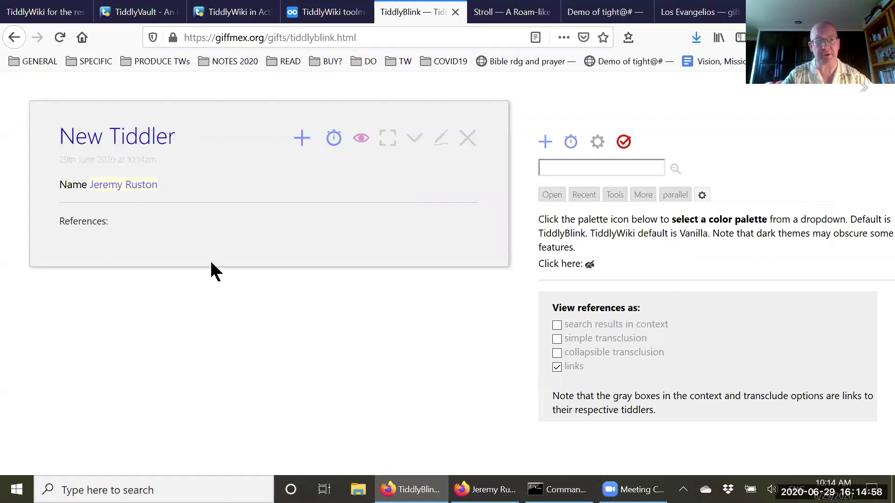
pyautogui.click(133, 184)
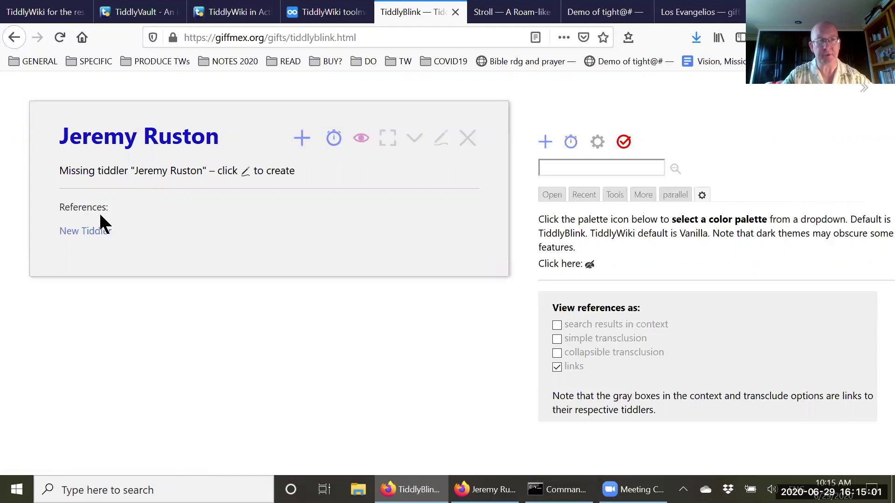
# Create the missing tiddler with empty text, save it, and view its references as search results in context
pyautogui.click(441, 139)
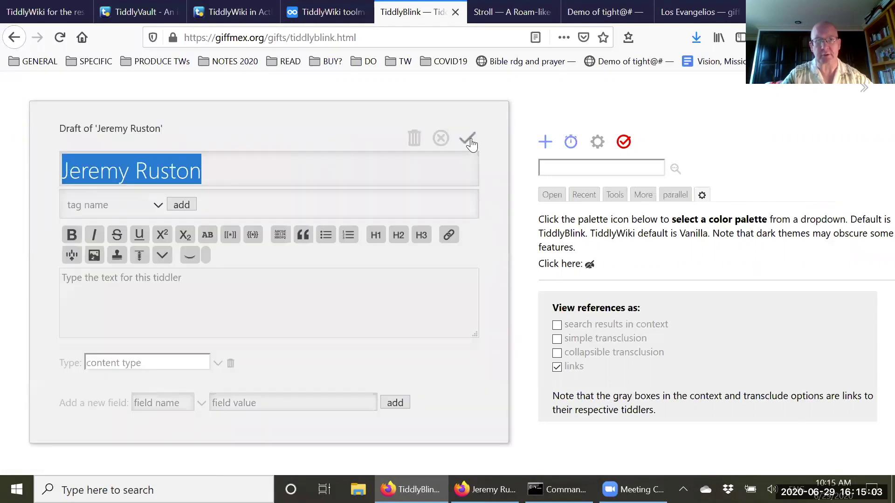
pyautogui.click(469, 141)
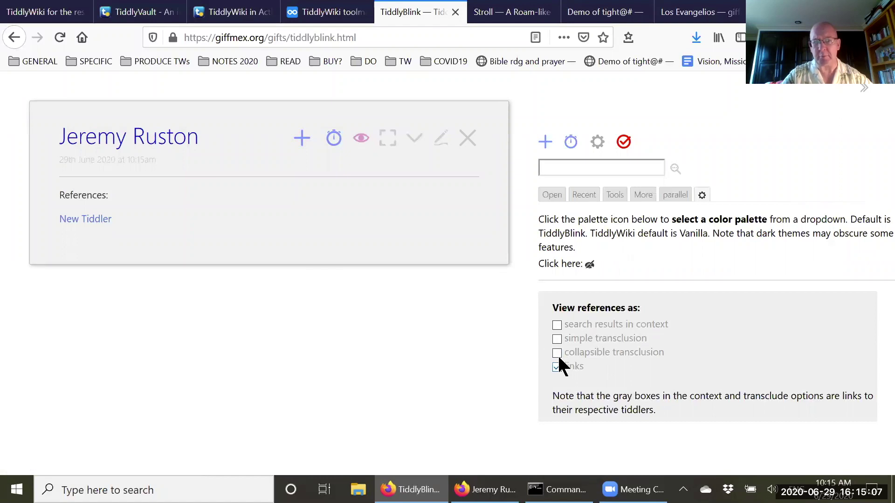
pyautogui.click(557, 326)
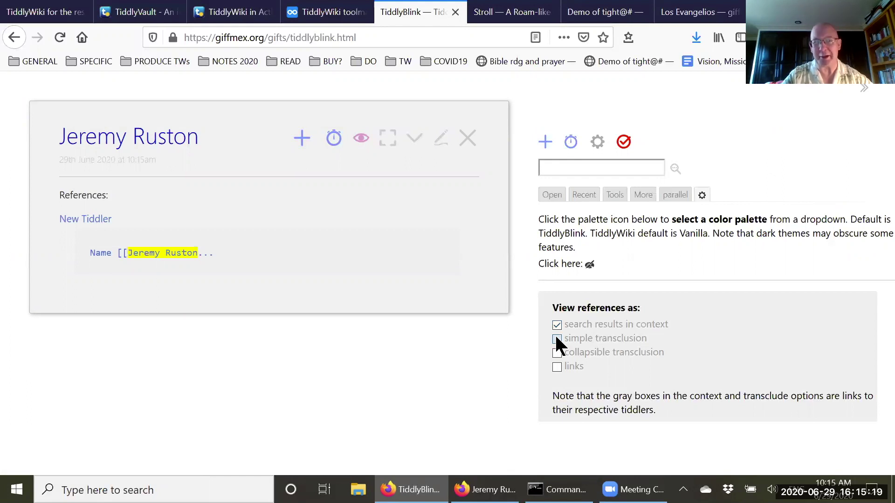
# View the references as simple transclusion and collapsible transclusion, expanding and collapsing the New Tiddler reference
pyautogui.click(557, 338)
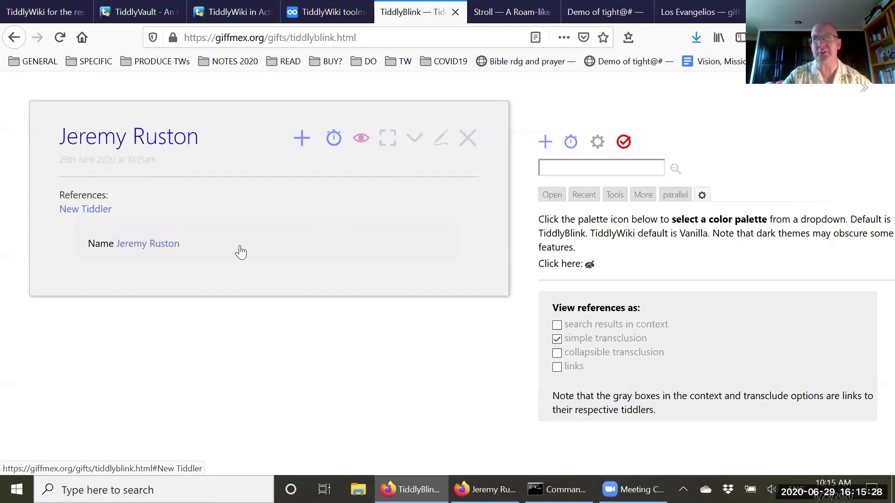
pyautogui.click(556, 353)
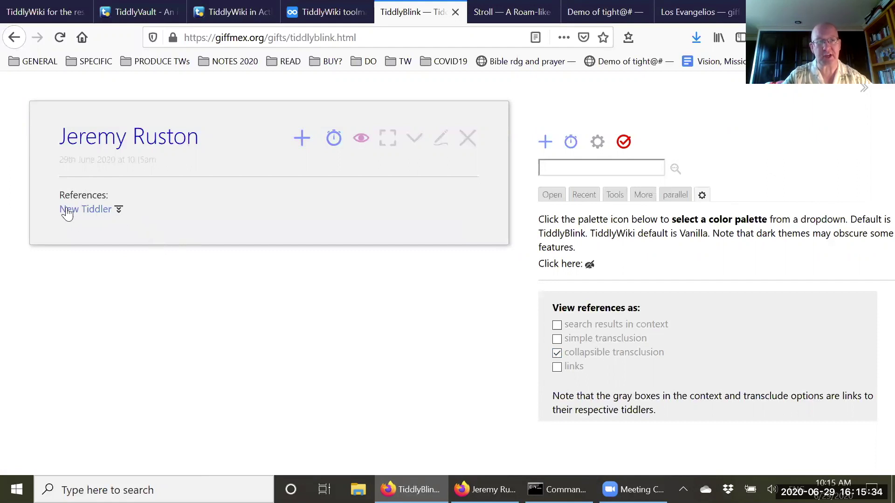
pyautogui.click(120, 212)
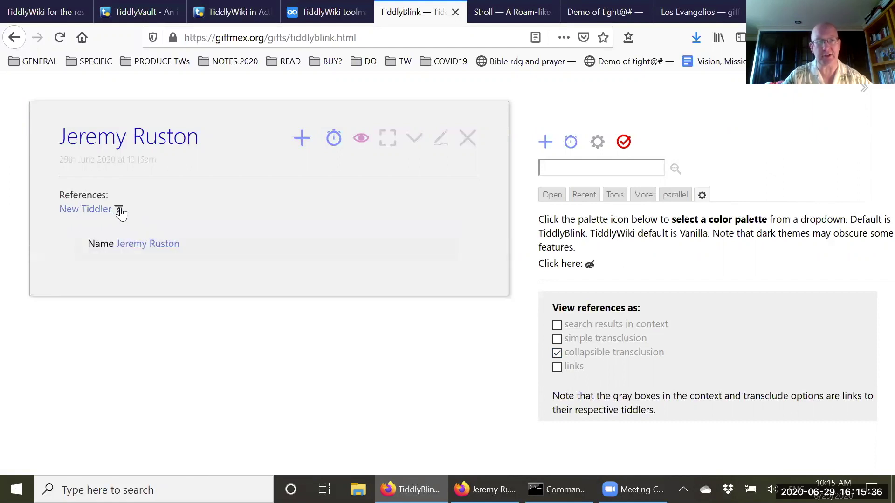
pyautogui.click(119, 211)
pyautogui.click(120, 211)
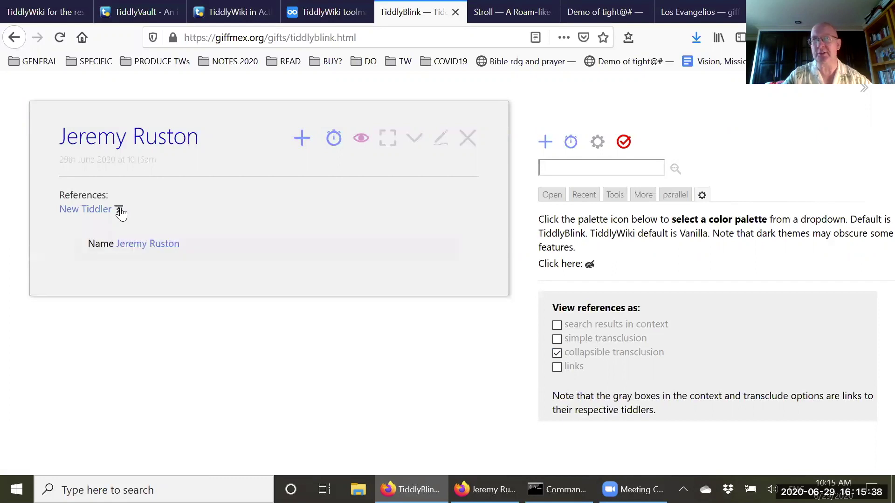
pyautogui.click(119, 211)
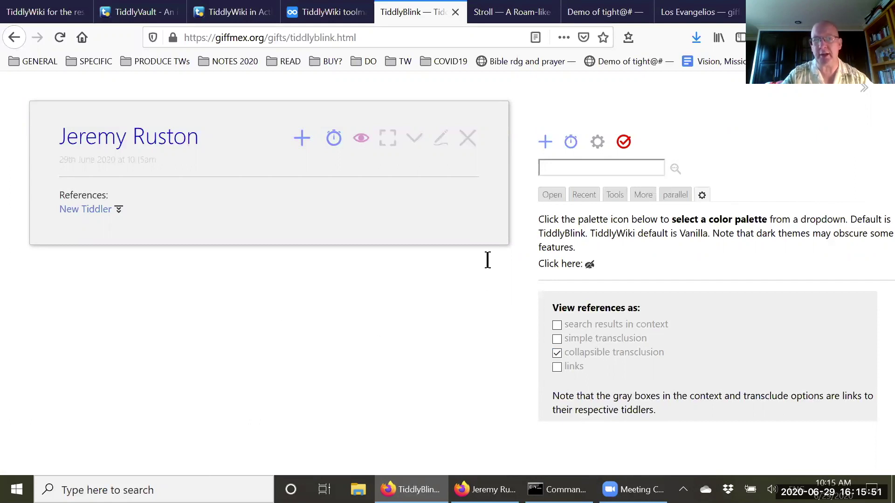
# Examine the parallel tiddler view and the list of system tiddlers and plugins that TiddlyBlink uses
pyautogui.click(676, 195)
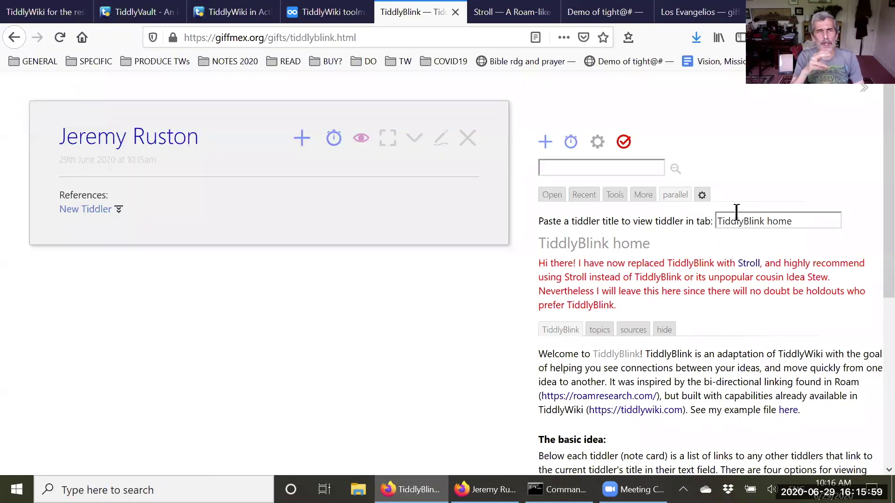
pyautogui.click(642, 194)
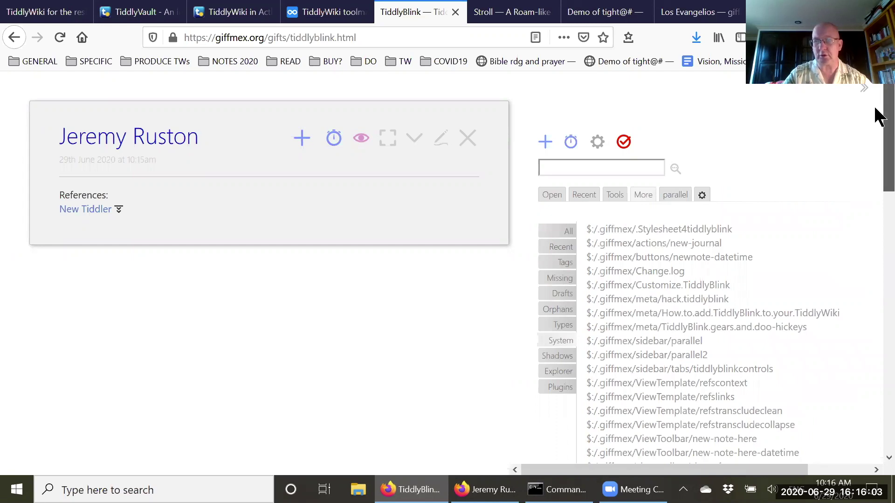
pyautogui.scroll(-3, 875, 135)
pyautogui.scroll(-5, 876, 159)
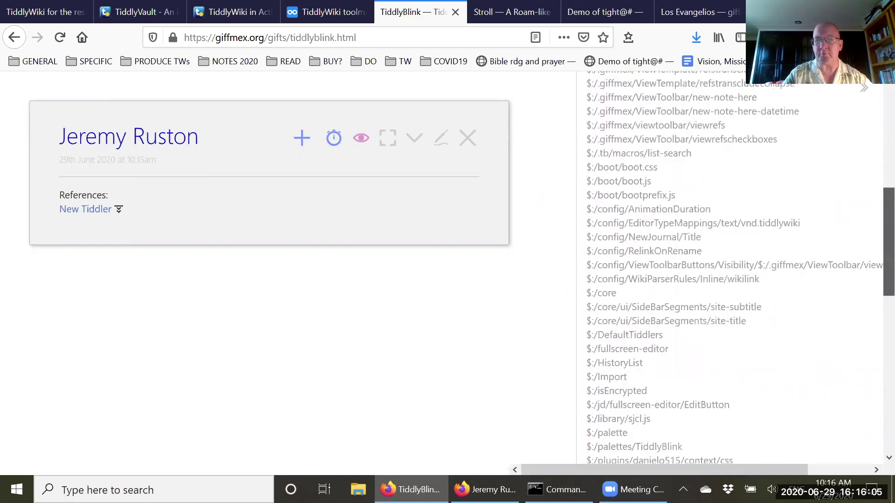
pyautogui.scroll(4, 876, 145)
pyautogui.scroll(2, 877, 139)
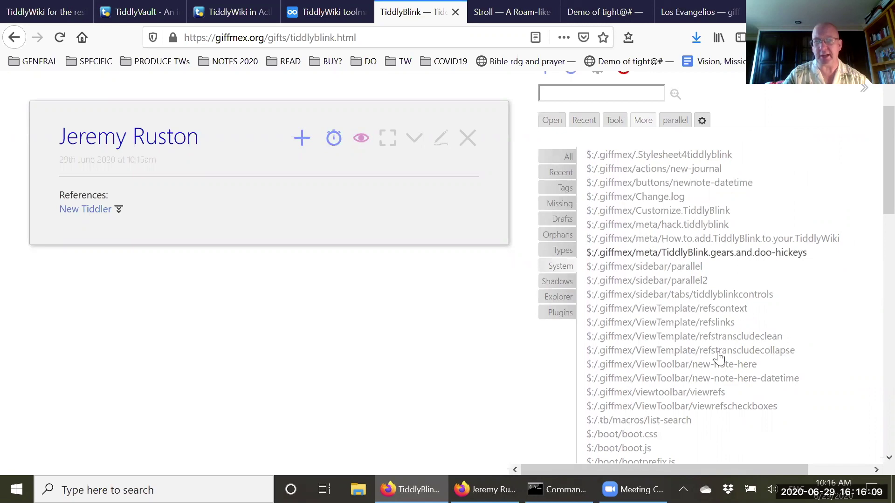
pyautogui.scroll(-6, 875, 195)
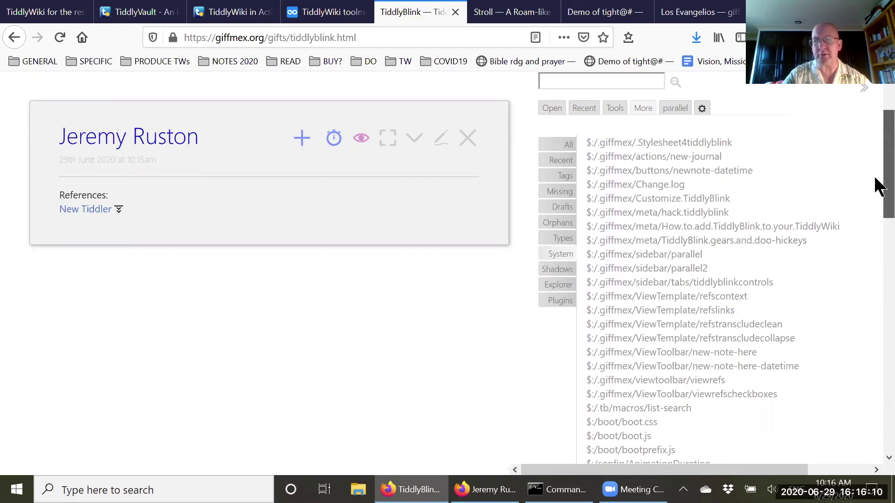
pyautogui.scroll(-2, 875, 233)
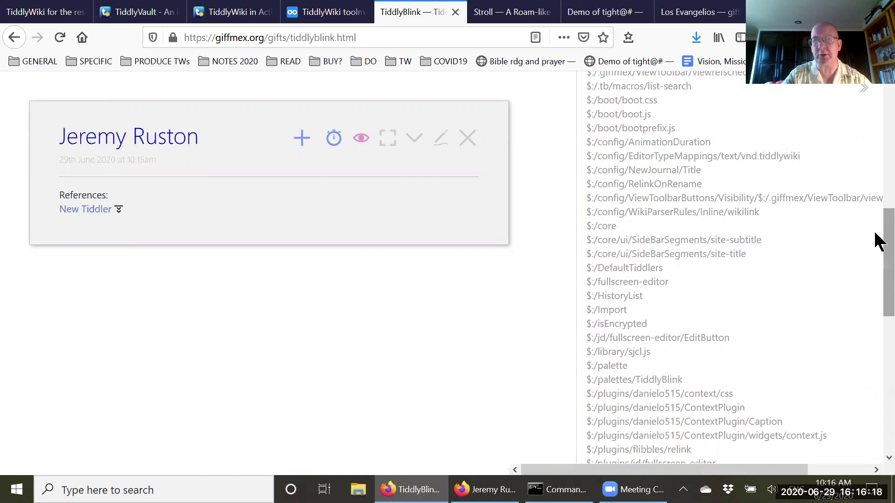
pyautogui.moveTo(876, 233); pyautogui.dragTo(876, 249)
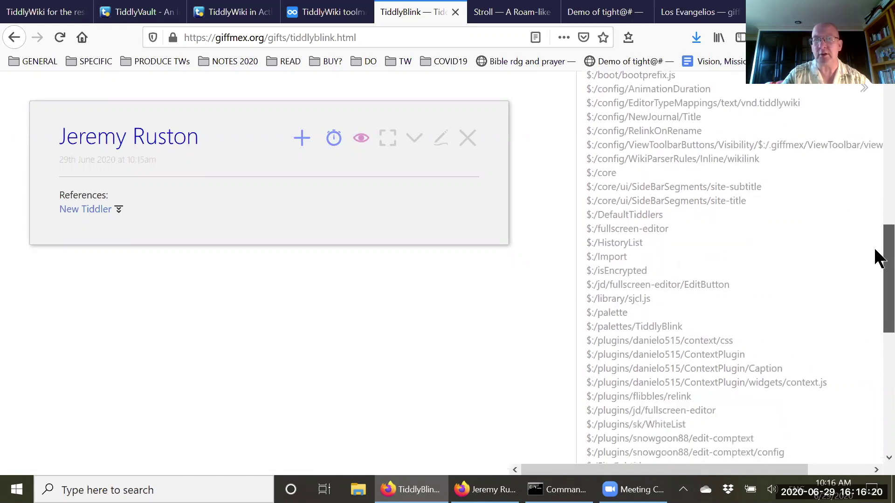
pyautogui.moveTo(875, 249); pyautogui.dragTo(875, 337)
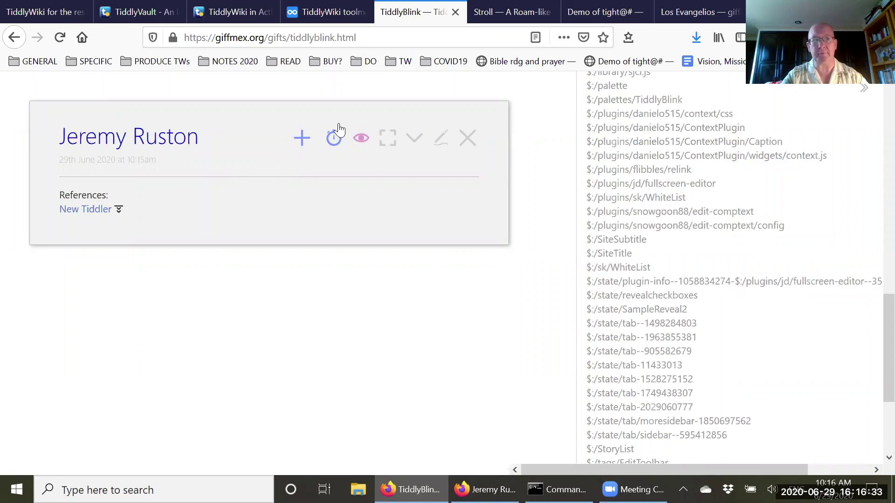
# Set references to search results in context using the tiddler's view options and return to the name tiddler through New Tiddler's link
pyautogui.click(361, 144)
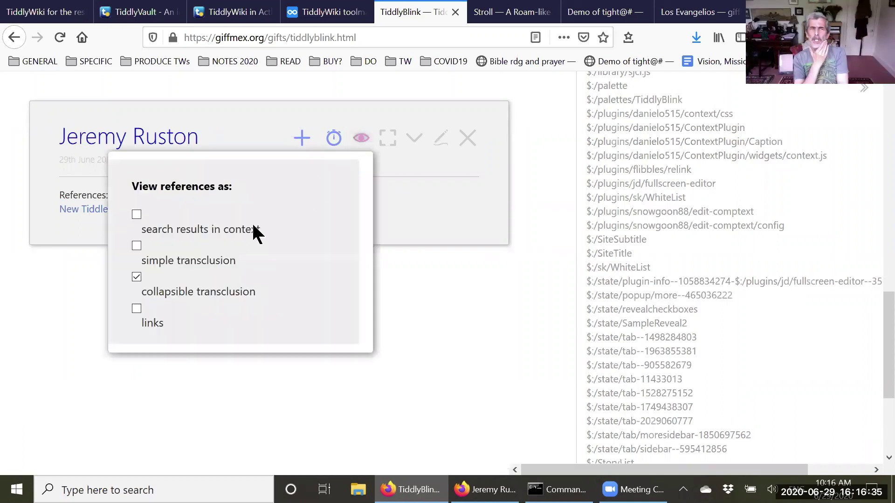
pyautogui.click(140, 216)
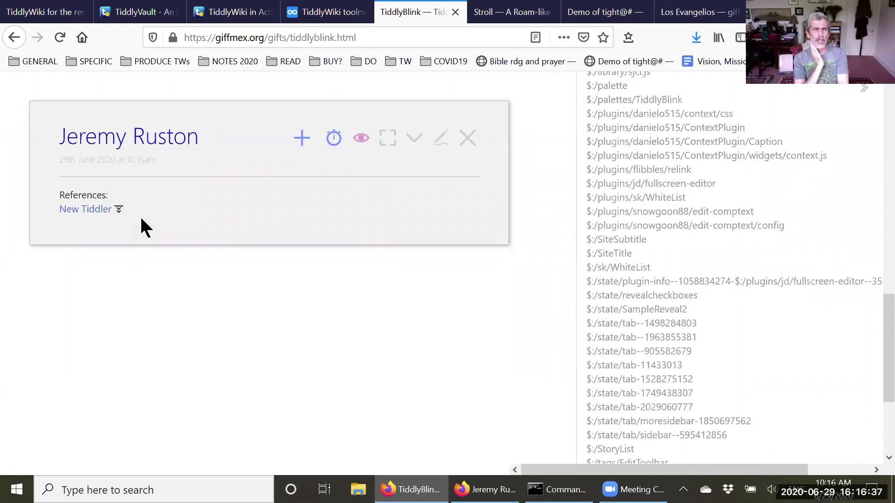
pyautogui.click(90, 210)
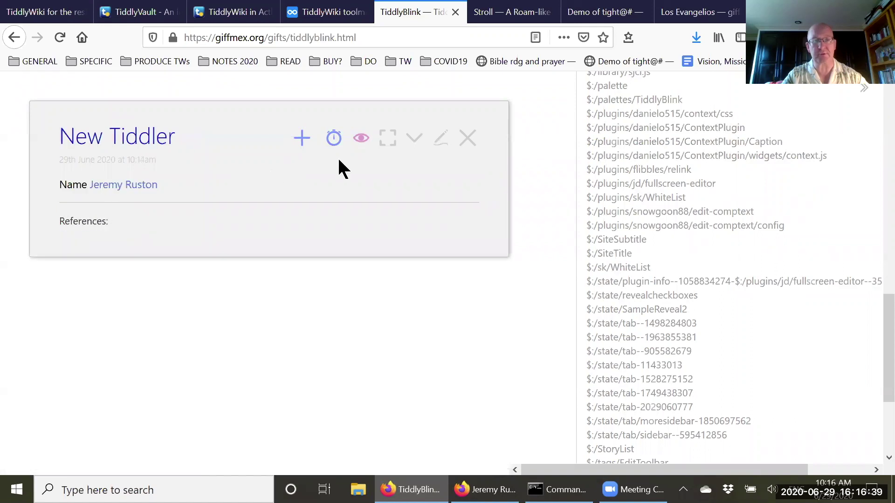
pyautogui.click(361, 138)
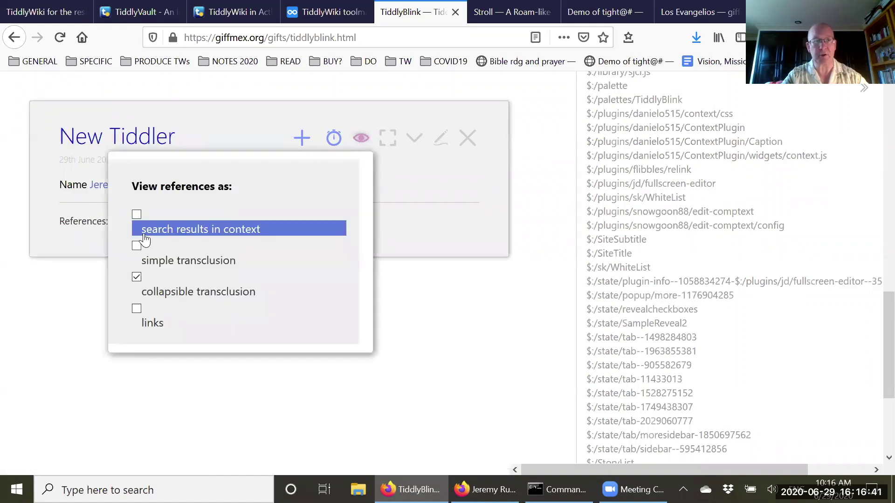
pyautogui.click(138, 214)
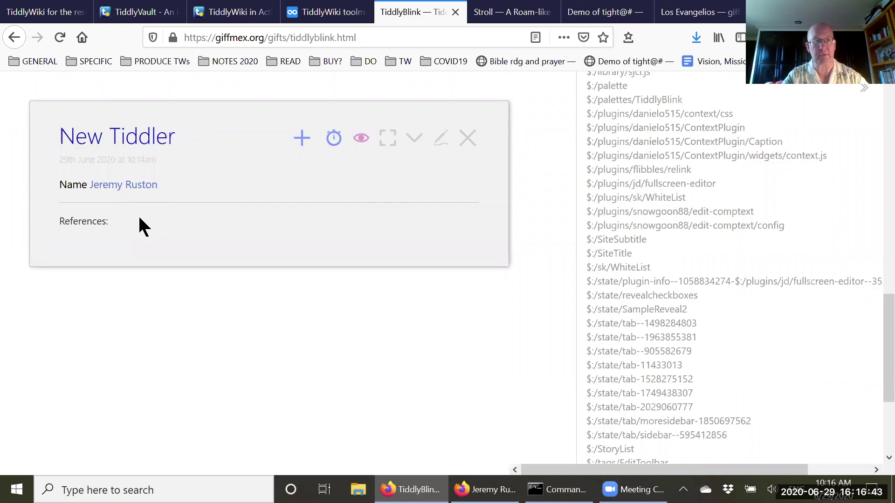
pyautogui.click(149, 186)
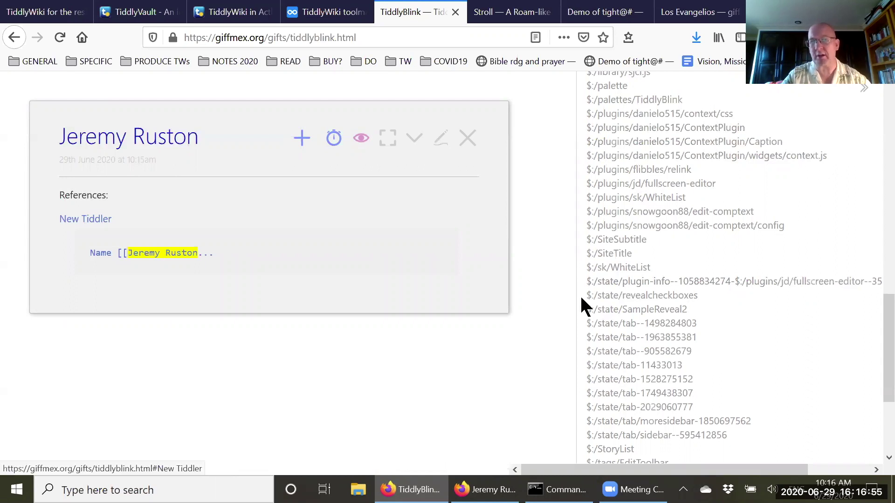
# Look over the $:/plugins/flibbles/relink tiddler and close it
pyautogui.click(682, 176)
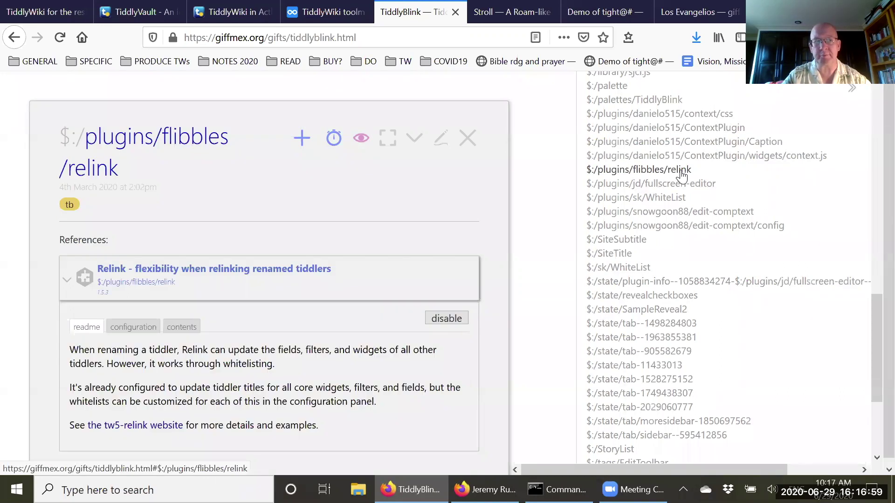
pyautogui.click(470, 142)
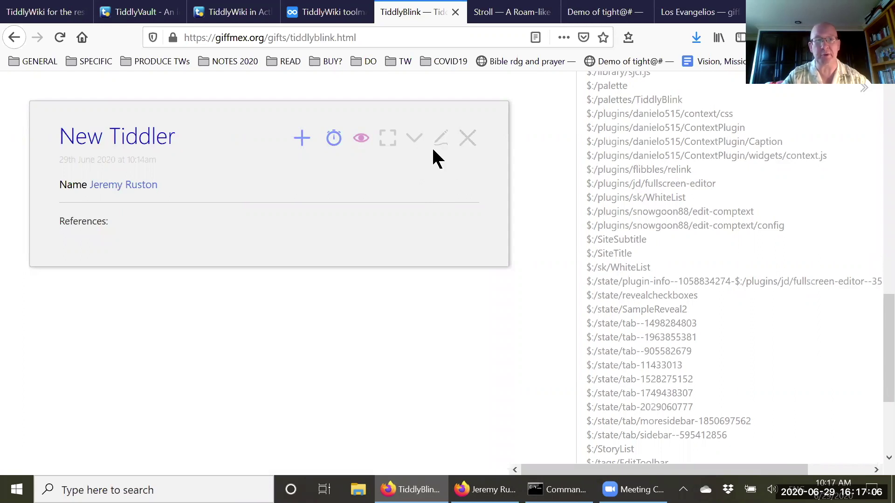
# Rename New Tiddler to "Another tiddler", save it, and follow its name link to check the reference there
pyautogui.click(440, 139)
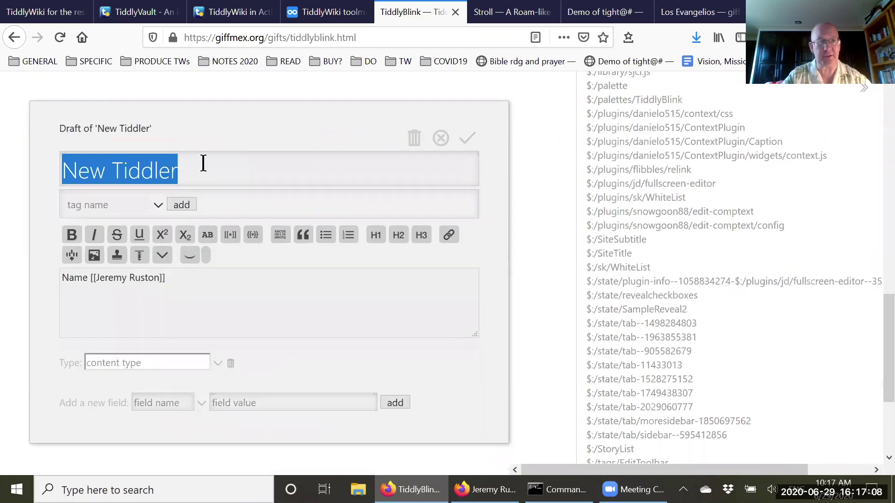
pyautogui.write('Ano')
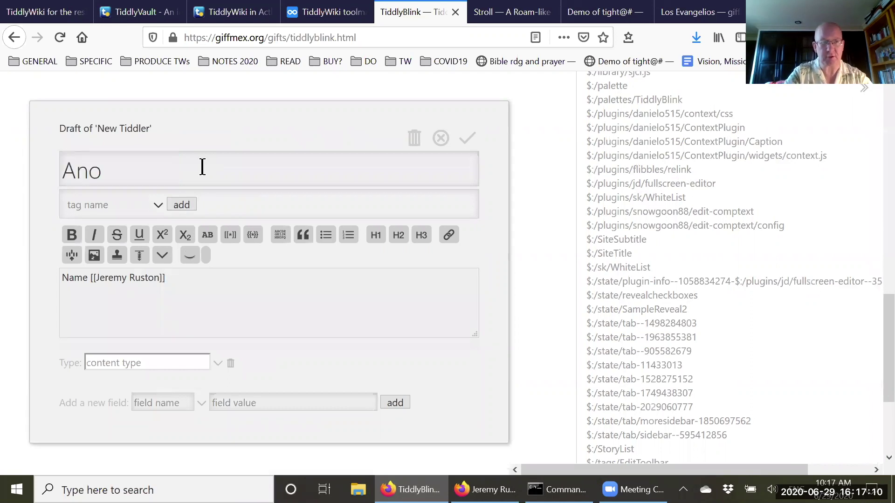
pyautogui.write('ther tiddler')
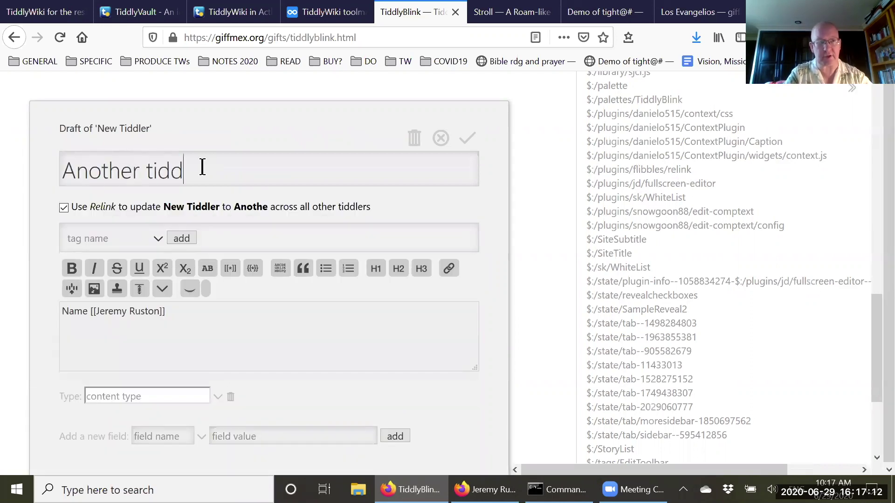
pyautogui.click(467, 138)
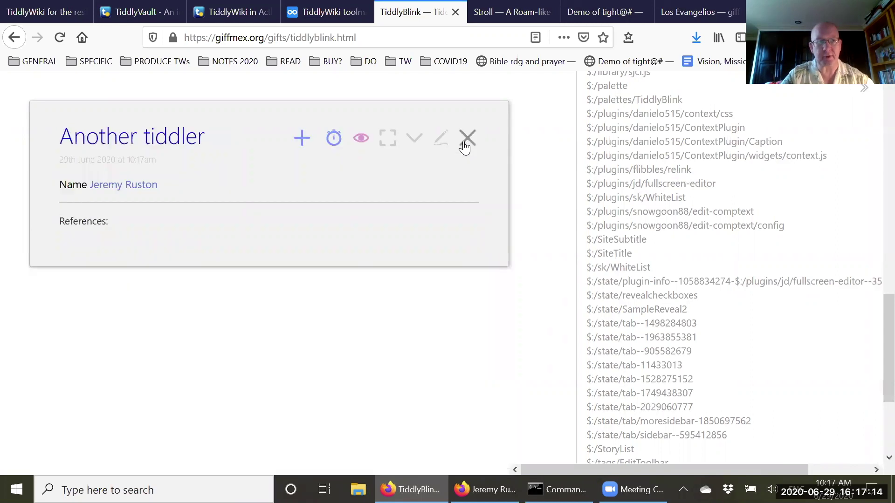
pyautogui.click(122, 186)
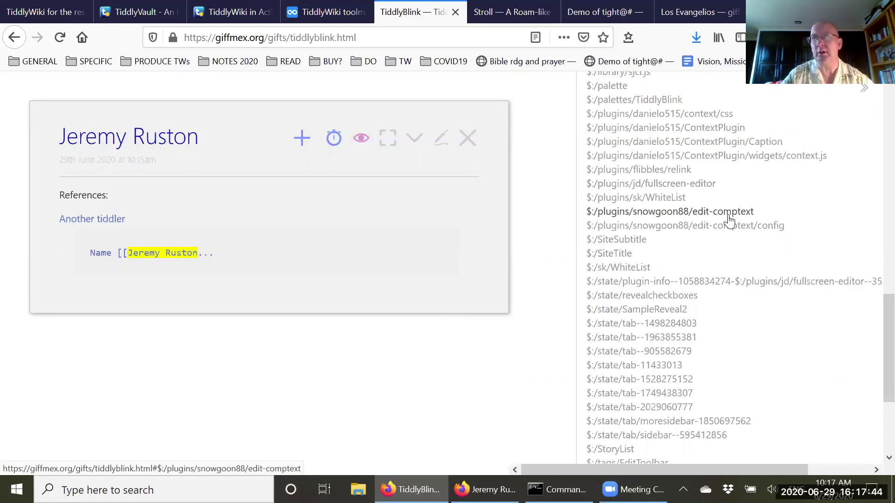
# Edit the name tiddler and insert a double-bracket link to its own title using autocompletion
pyautogui.click(435, 142)
pyautogui.click(242, 293)
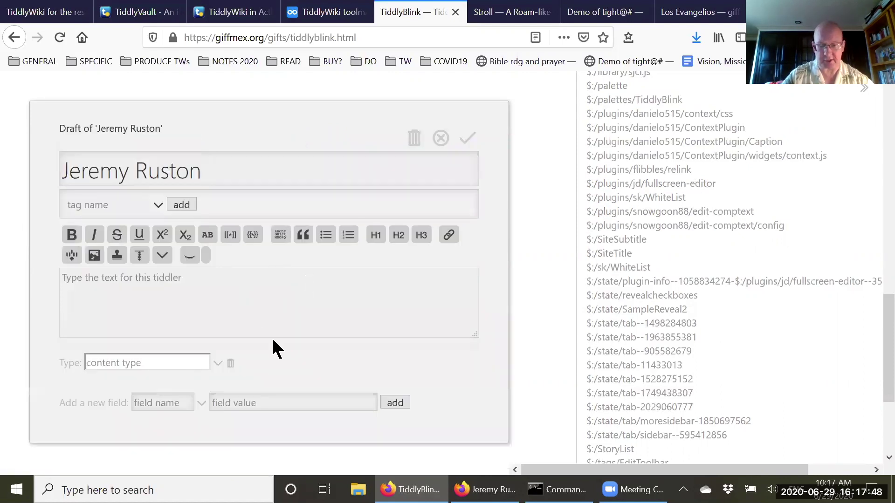
pyautogui.write('[[Jere')
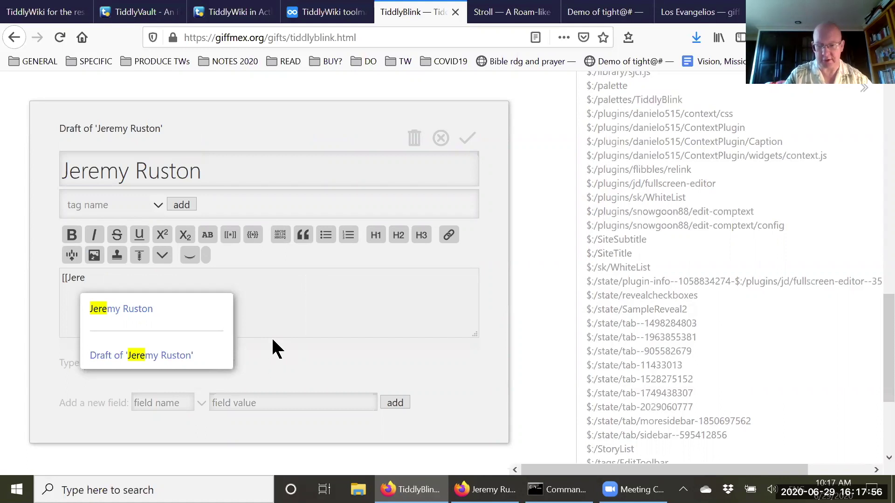
pyautogui.press('Return')
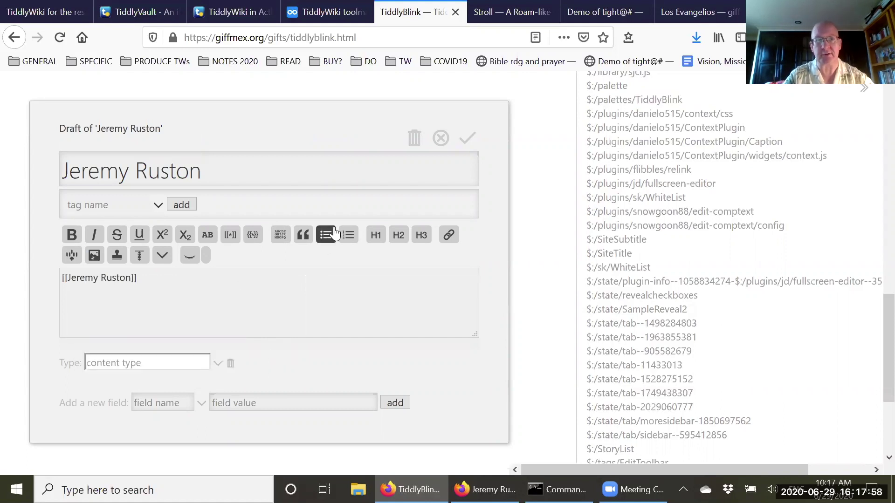
# Delete the inserted link from the name tiddler's draft and cancel the edit
pyautogui.hotkey('ctrl', 'shift', 'Left')
pyautogui.hotkey('ctrl', 'shift', 'Left')
pyautogui.hotkey('ctrl', 'shift', 'Left')
pyautogui.press('BackSpace')
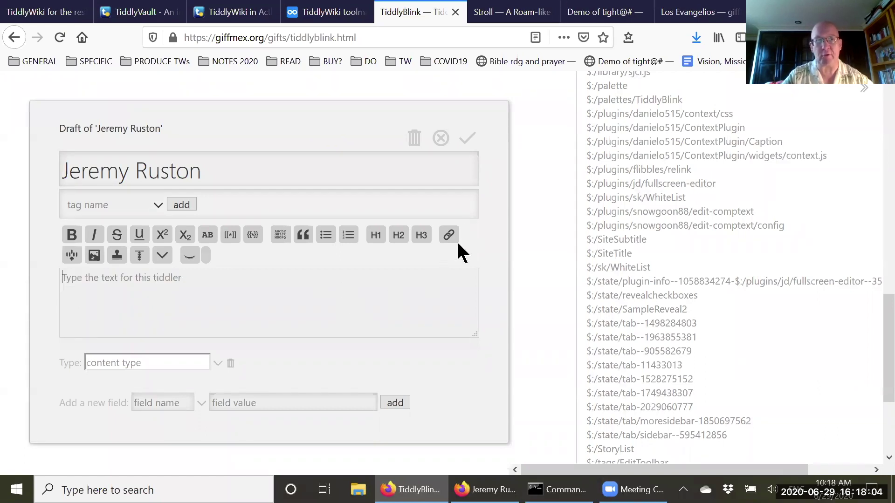
pyautogui.click(444, 144)
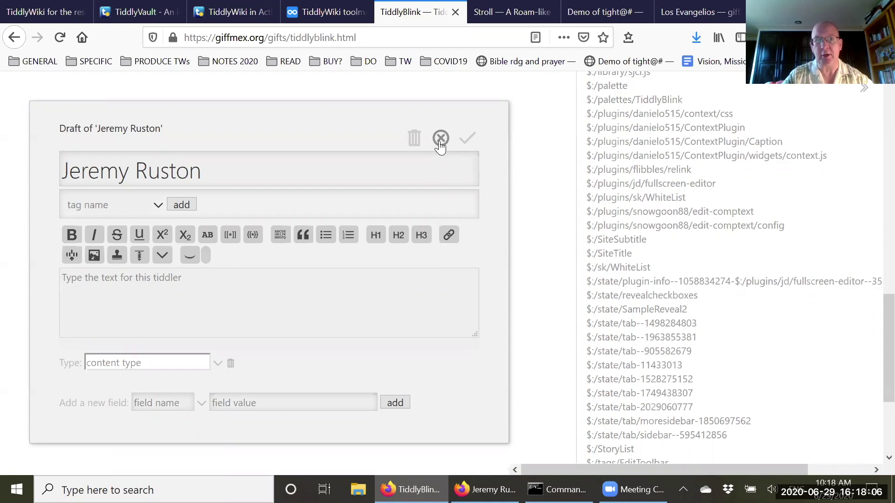
pyautogui.click(486, 254)
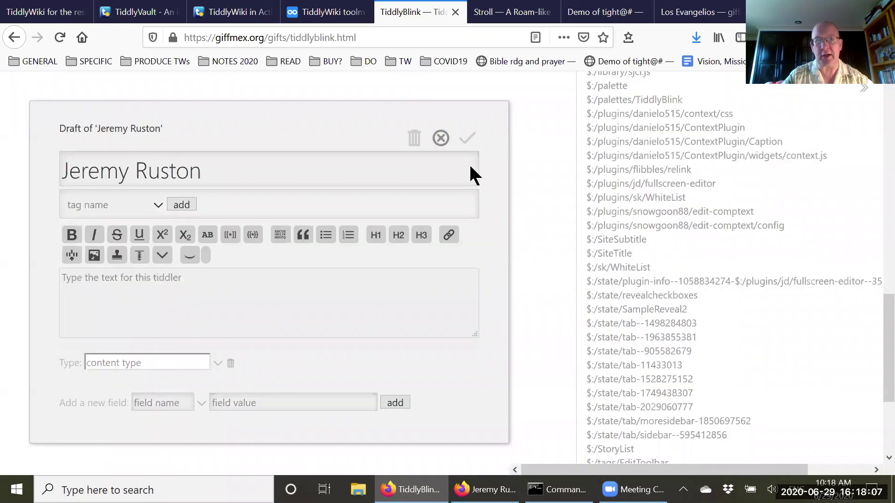
# Close the TiddlyBlink page and leave it without saving the changes
pyautogui.click(456, 12)
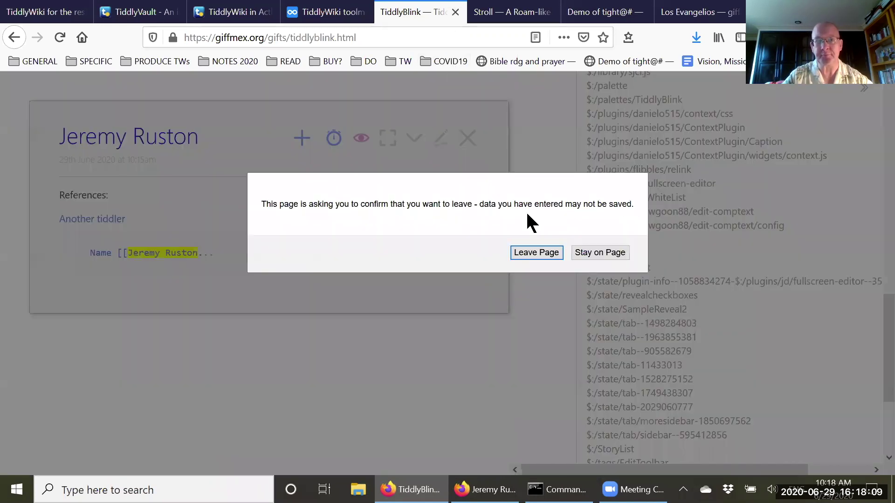
pyautogui.click(539, 252)
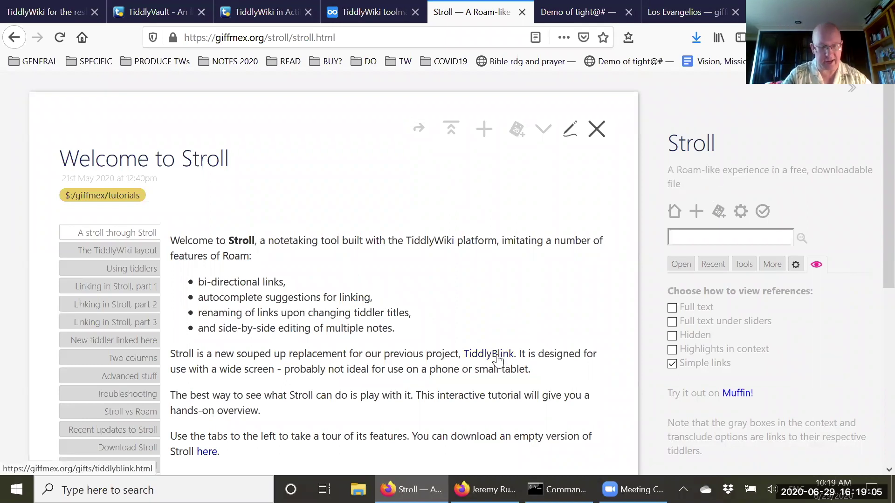
# Look through the Welcome to Stroll tutorial's sections on using tiddlers, references, downloading, Stroll vs Roam and new linked tiddlers
pyautogui.click(144, 268)
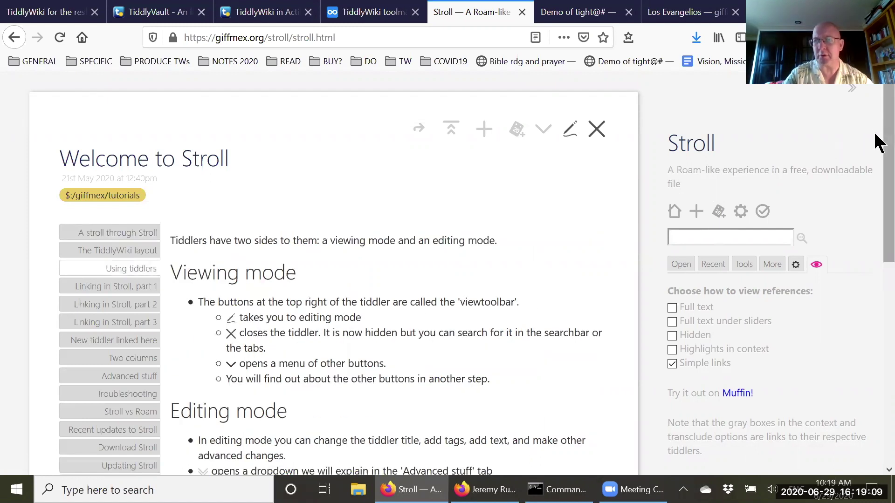
pyautogui.scroll(-5, 847, 257)
pyautogui.scroll(5, 846, 257)
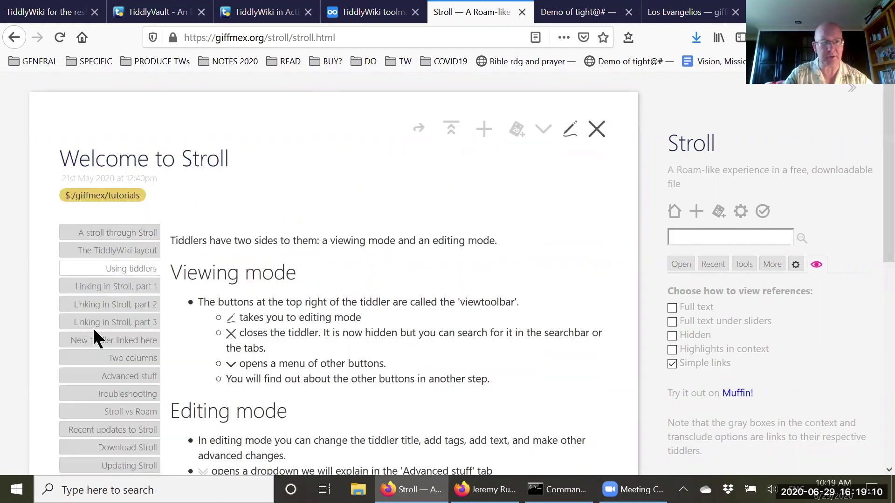
pyautogui.click(110, 304)
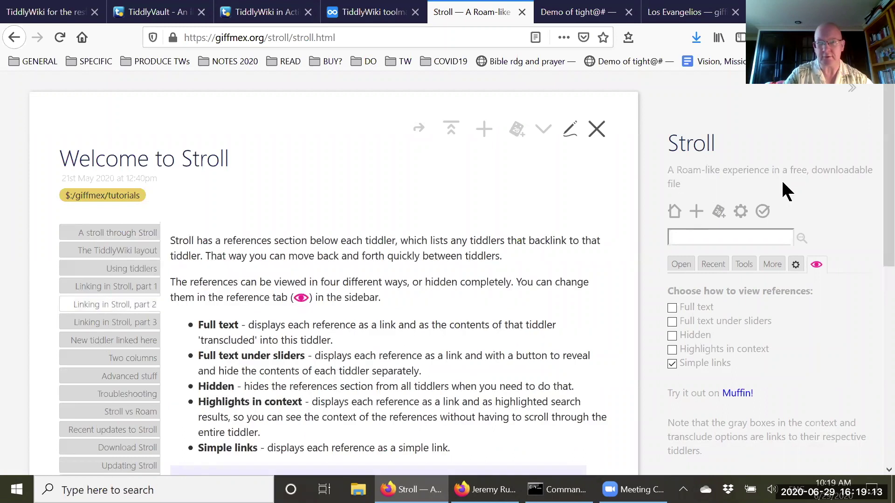
pyautogui.scroll(-5, 879, 281)
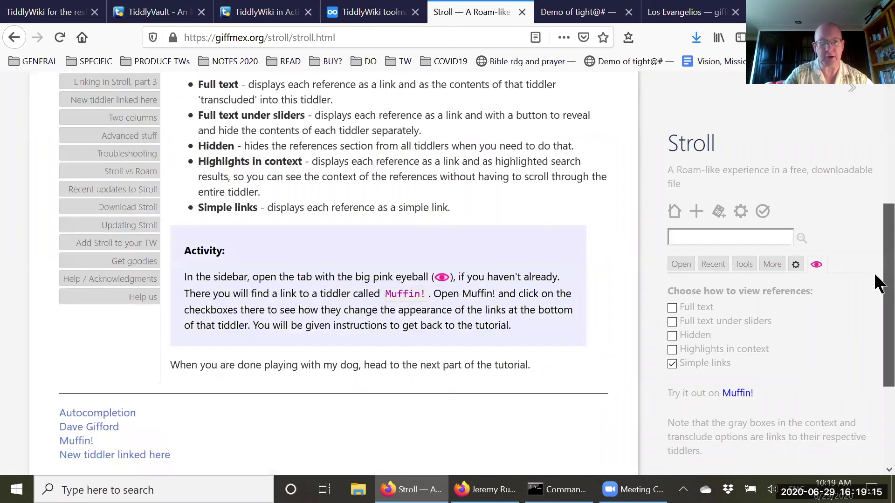
pyautogui.click(147, 205)
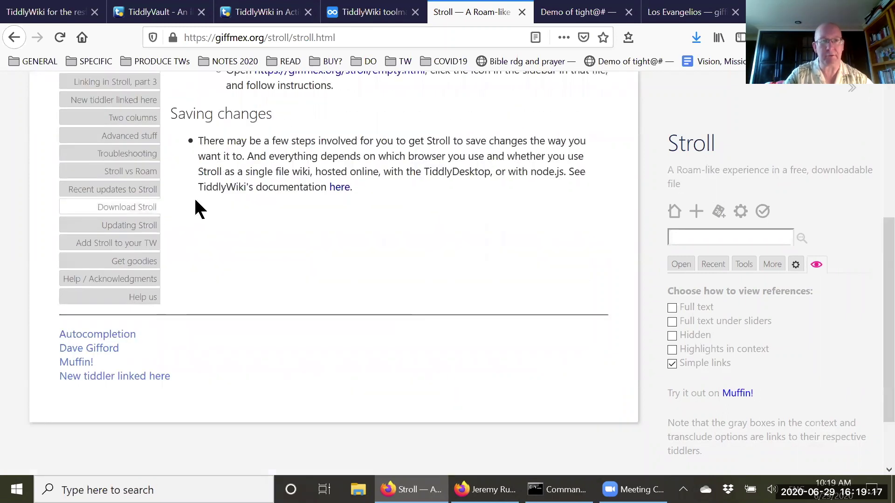
pyautogui.click(154, 171)
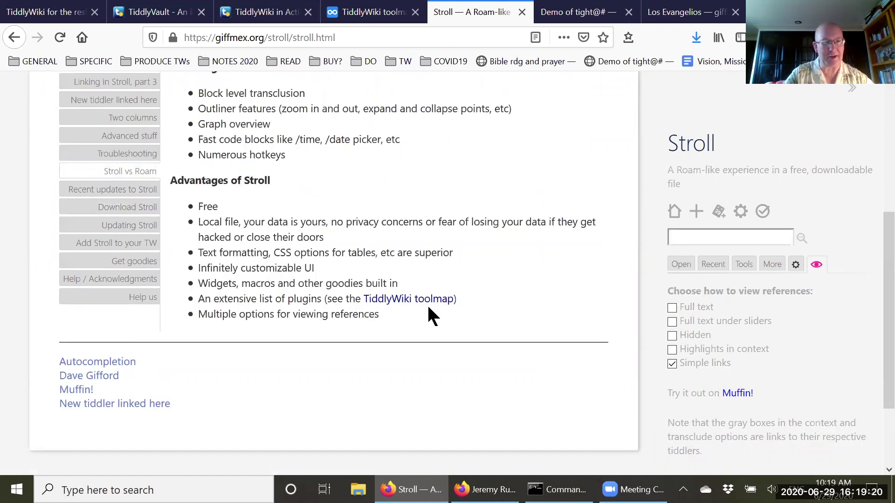
pyautogui.click(123, 98)
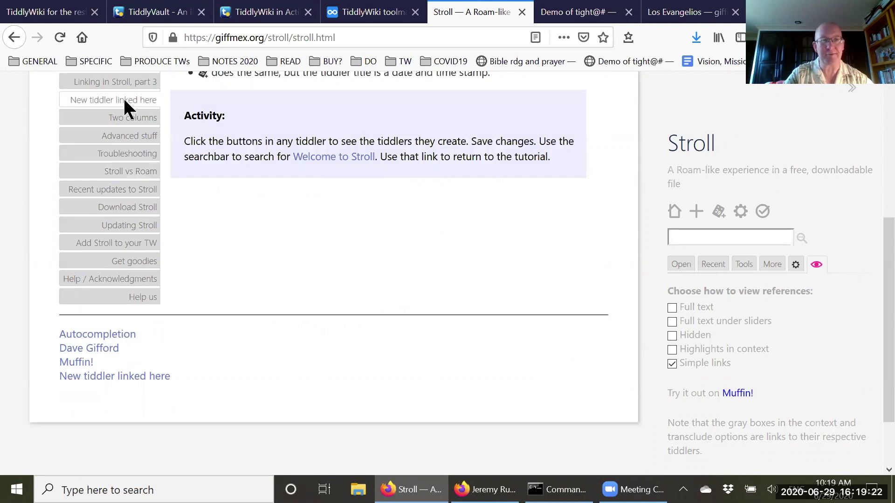
pyautogui.moveTo(875, 253); pyautogui.dragTo(877, 147)
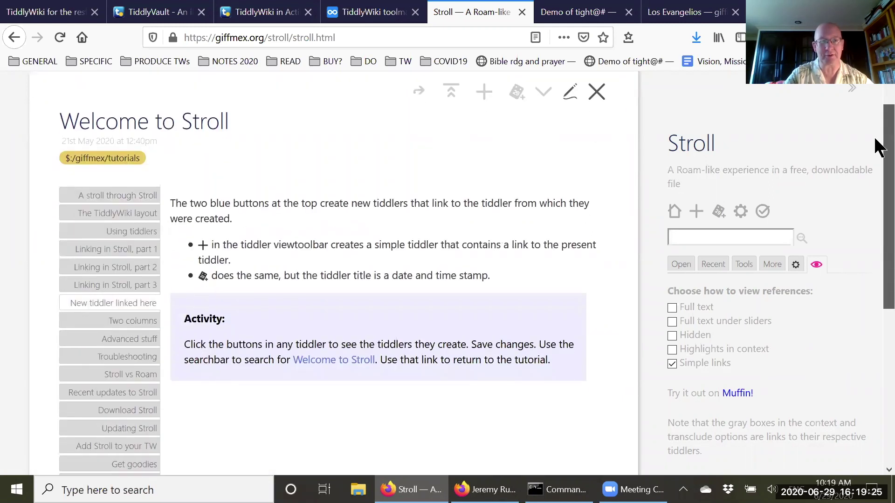
# Open the name tiddler linked in Linking in Stroll, part 3 in a second column and hide the sidebar
pyautogui.click(121, 267)
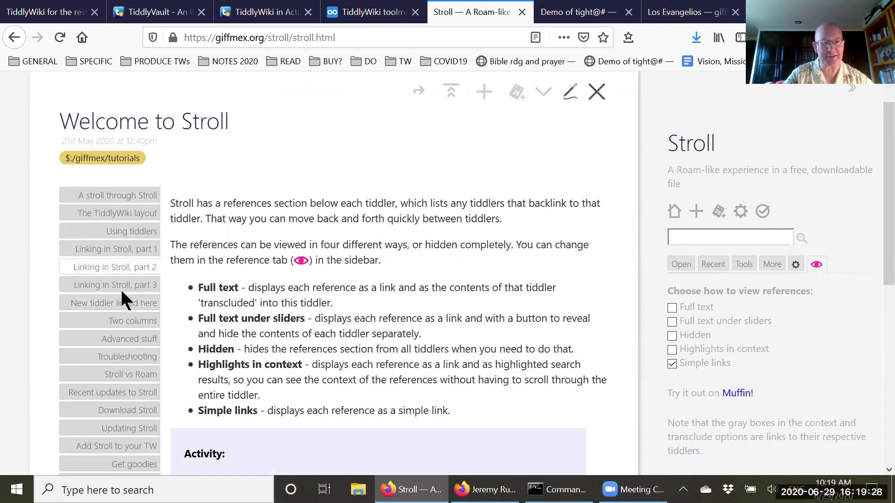
pyautogui.click(122, 288)
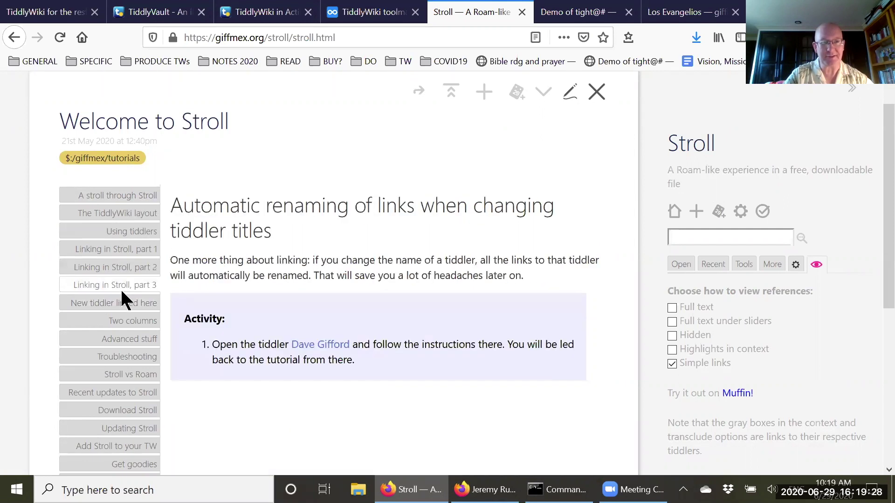
pyautogui.click(334, 347)
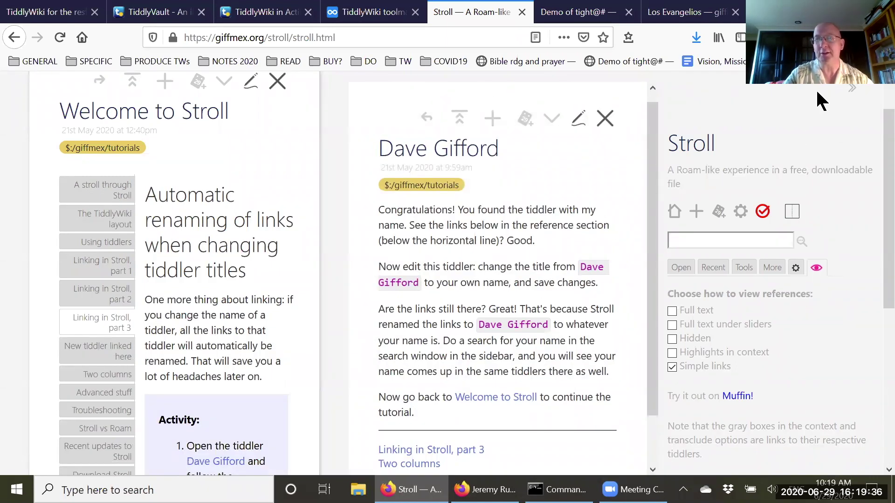
pyautogui.click(852, 90)
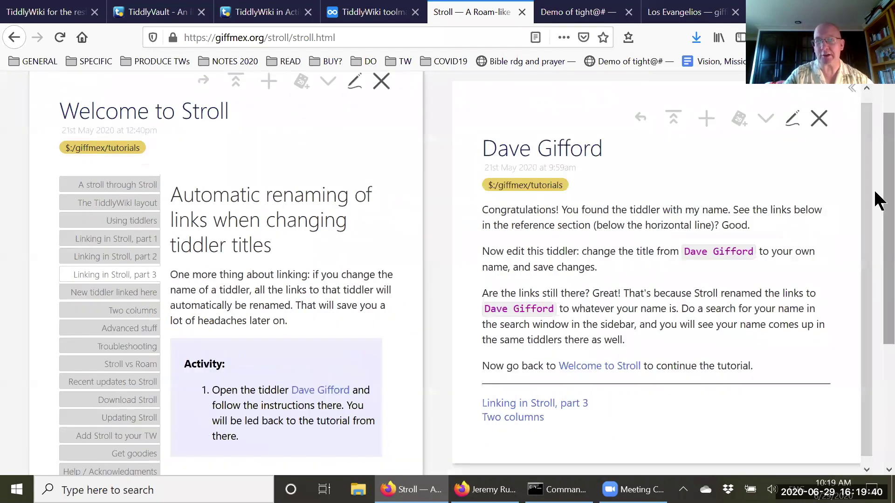
pyautogui.scroll(1, 878, 191)
pyautogui.scroll(-3, 879, 280)
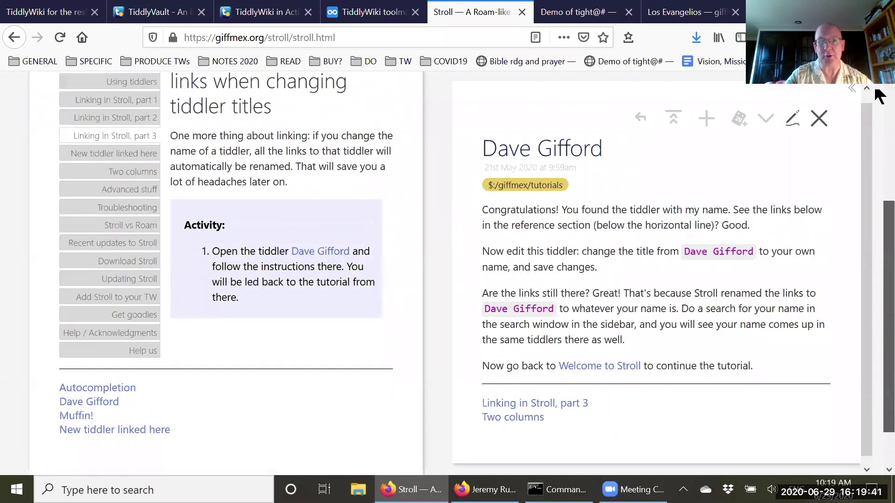
pyautogui.scroll(4, 881, 93)
pyautogui.scroll(1, 866, 126)
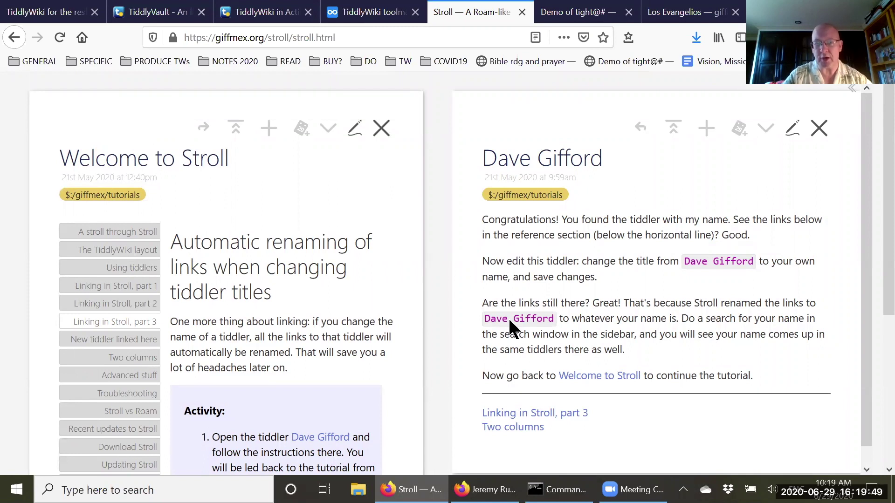
# Open the Two columns tiddler from the name tiddler's references and divert it to the right column
pyautogui.click(521, 430)
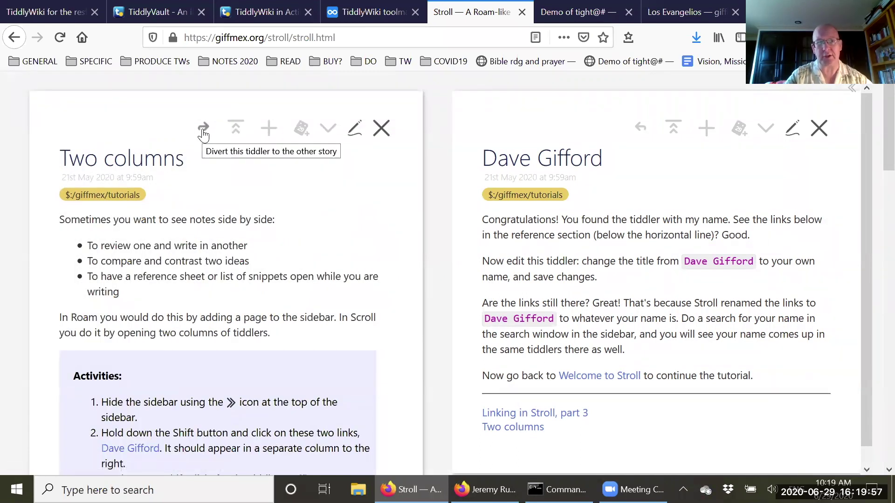
pyautogui.click(203, 128)
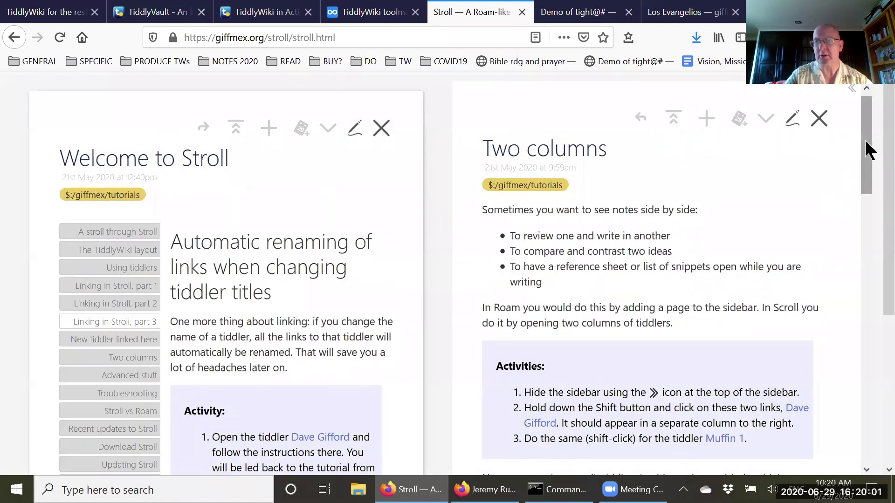
pyautogui.scroll(-10, 875, 230)
pyautogui.scroll(-5, 876, 321)
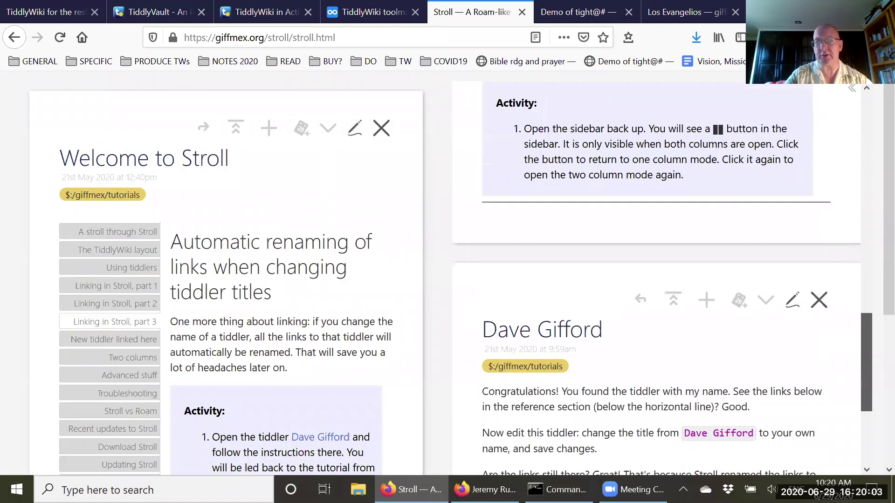
pyautogui.scroll(15, 875, 125)
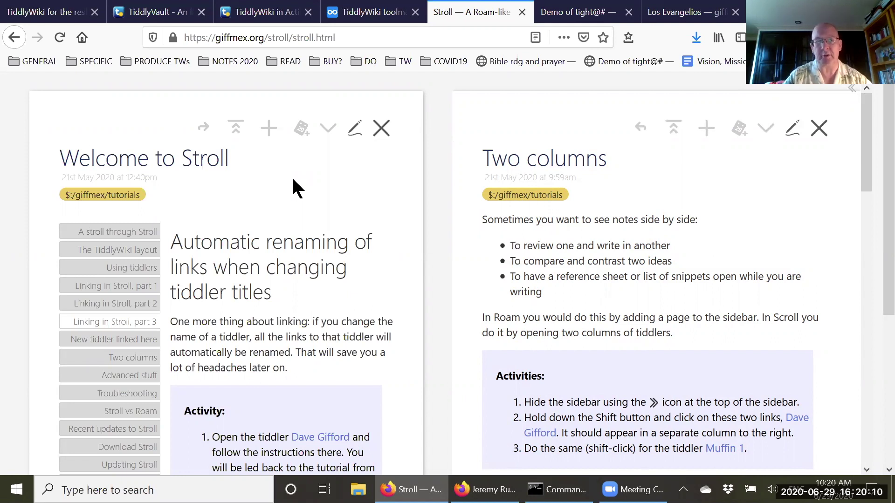
# Show the sidebar with its list of open tiddlers, and hide and show the right column again
pyautogui.click(851, 90)
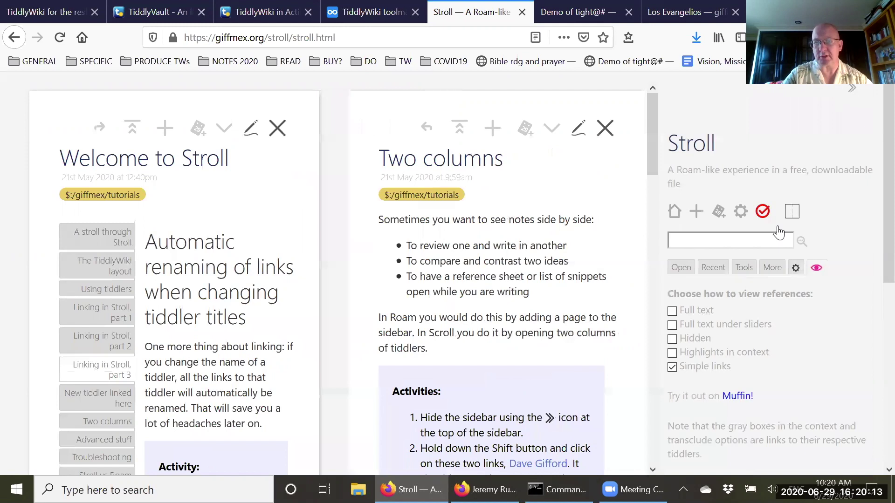
pyautogui.click(680, 267)
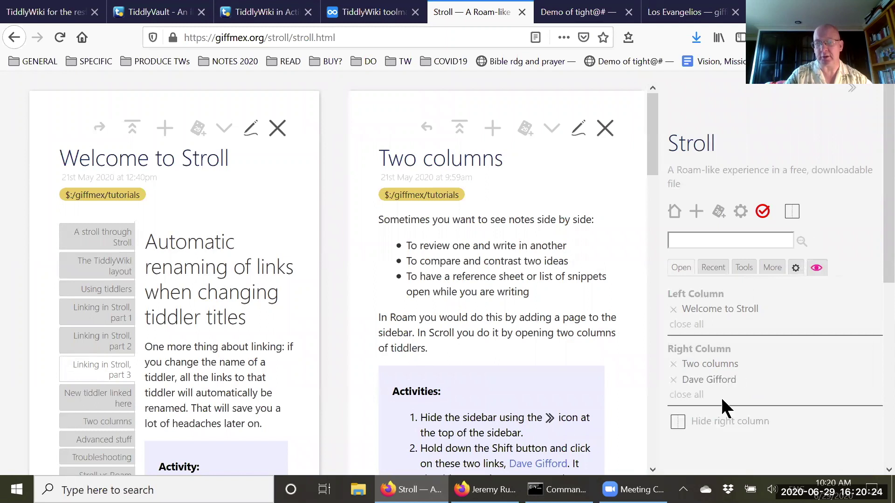
pyautogui.click(678, 422)
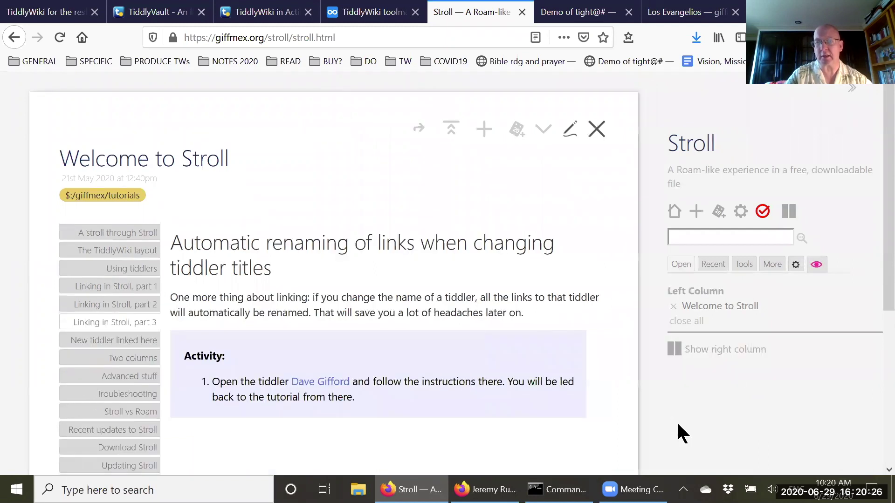
pyautogui.click(674, 353)
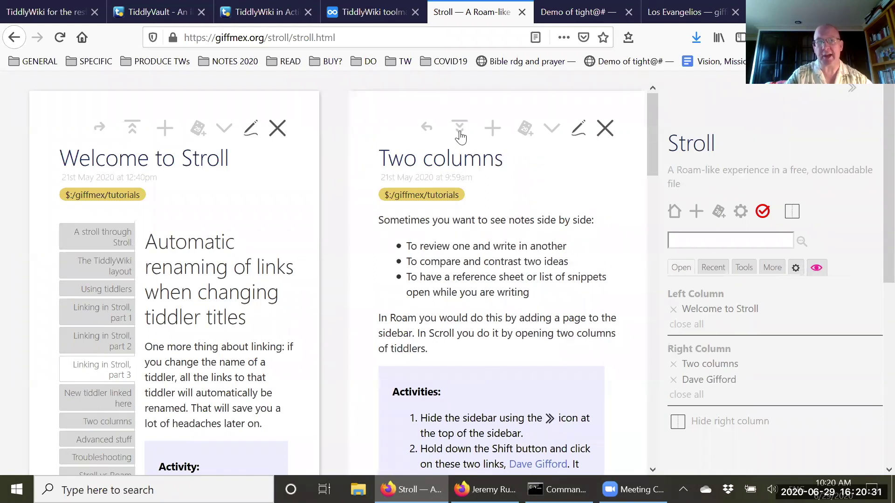
# Fold the Two columns tiddler and the name tiddler in the right column
pyautogui.click(460, 136)
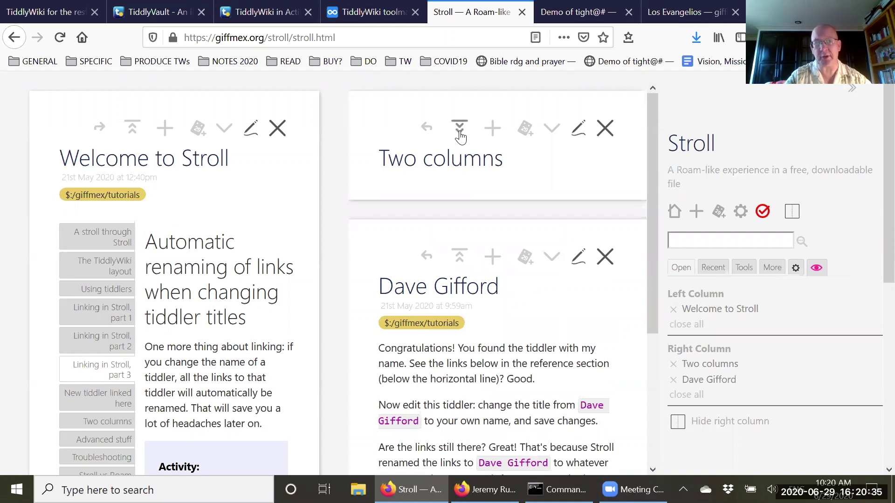
pyautogui.click(459, 255)
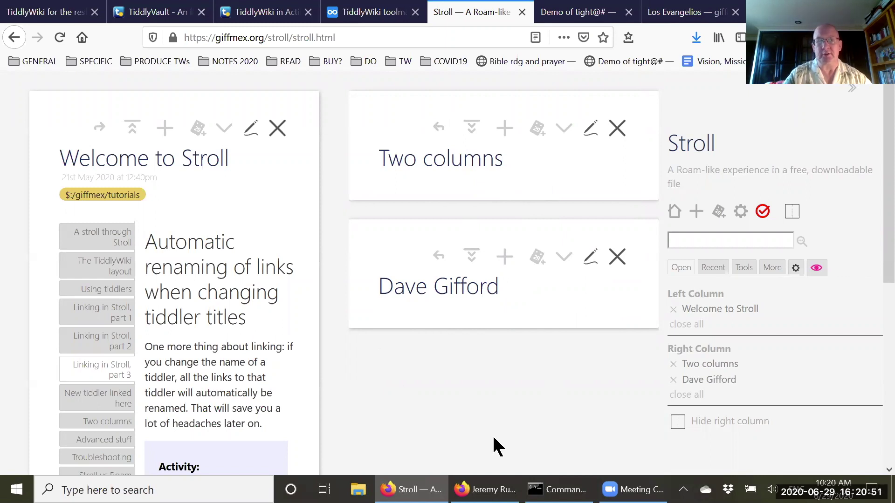
# Create and save a new tiddler linked to Two columns, and unfold Two columns to check its references
pyautogui.click(503, 134)
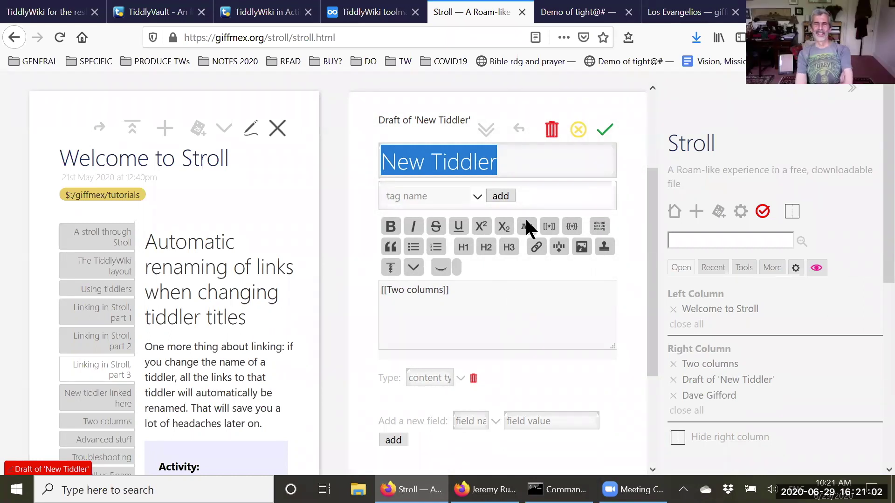
pyautogui.moveTo(450, 293); pyautogui.dragTo(353, 303)
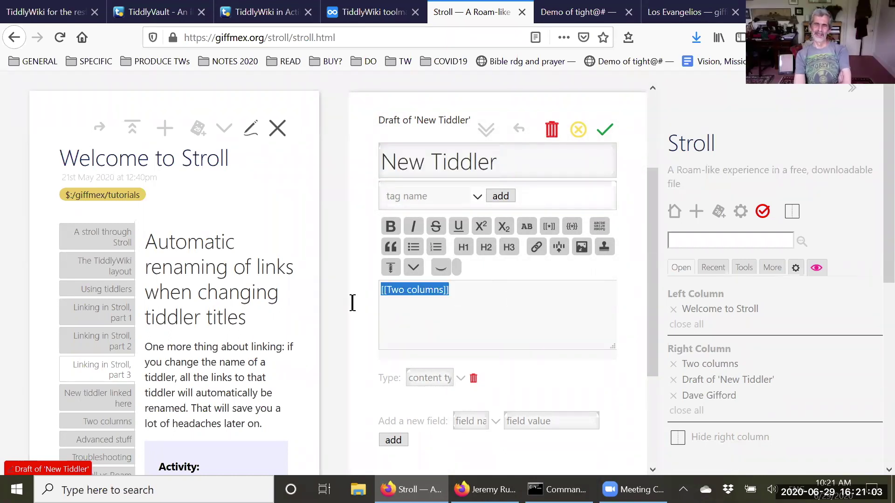
pyautogui.click(467, 304)
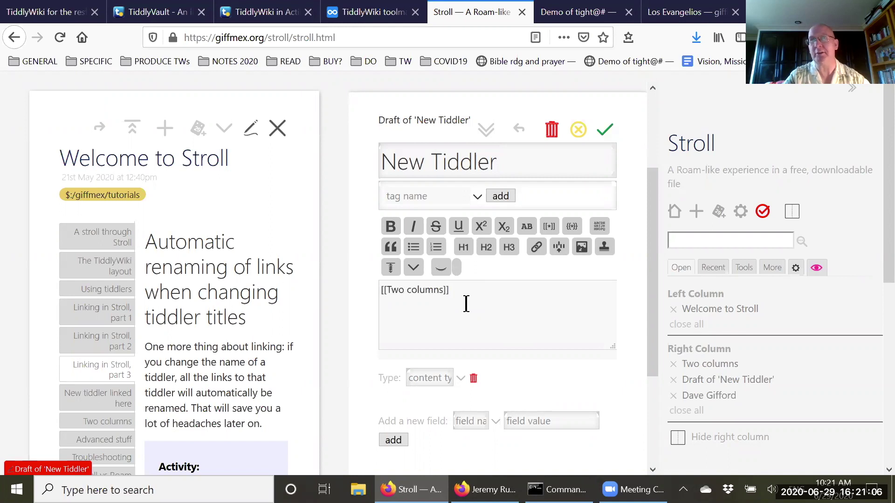
pyautogui.click(605, 129)
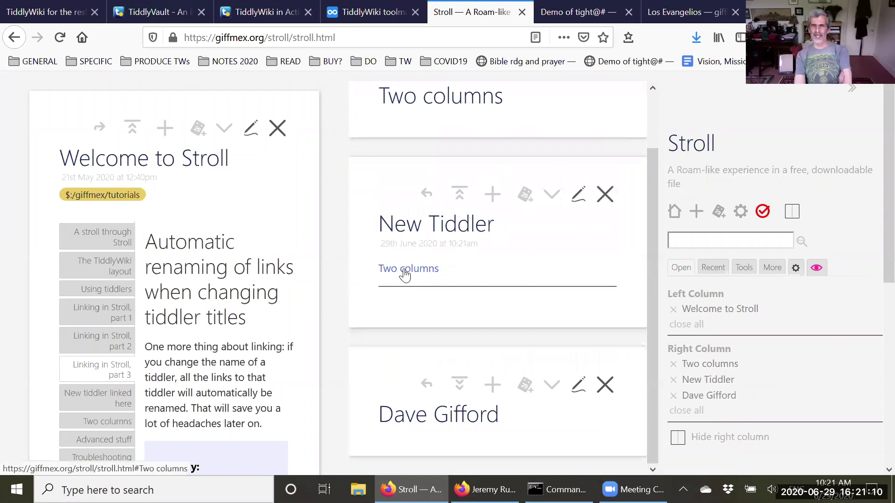
pyautogui.scroll(1, 404, 275)
pyautogui.click(457, 122)
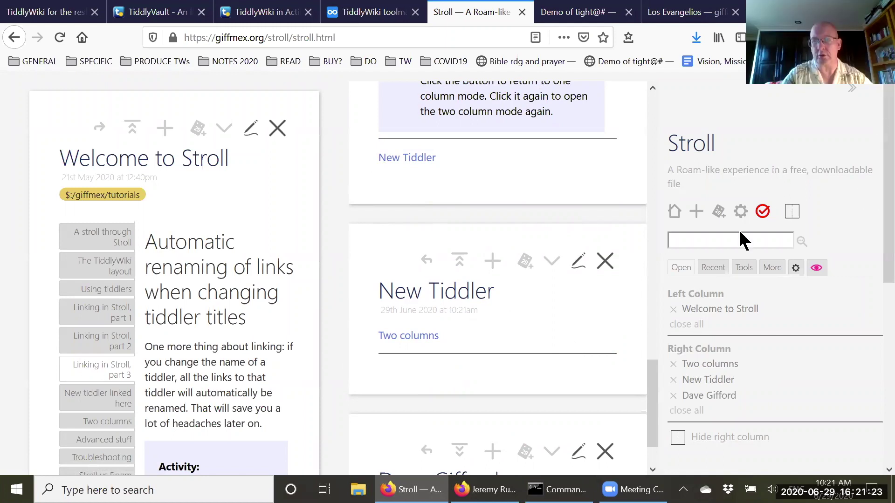
# Open the control panel's list of installed plugins and look through it down to the expanded Stories plugin
pyautogui.click(740, 212)
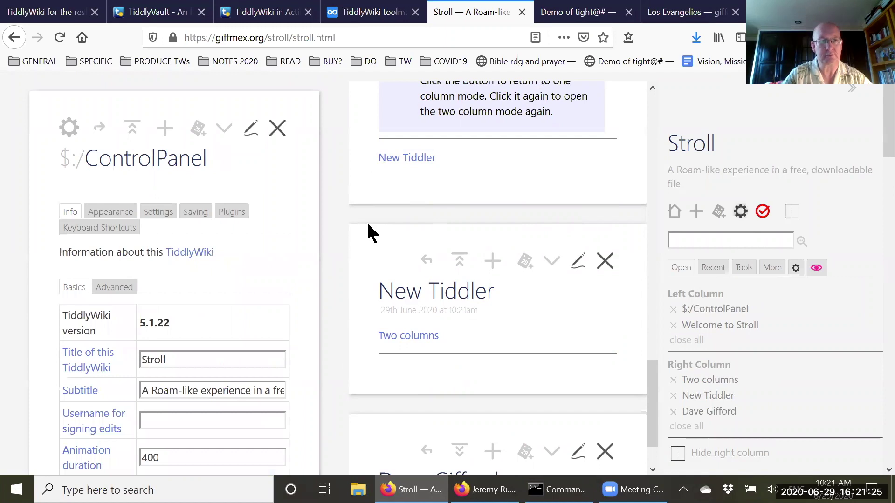
pyautogui.click(229, 207)
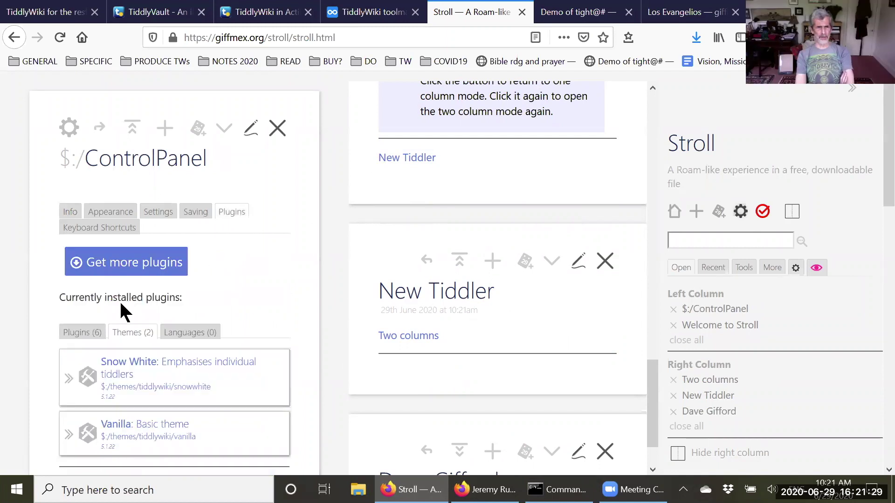
pyautogui.click(73, 333)
pyautogui.moveTo(876, 140); pyautogui.dragTo(876, 200)
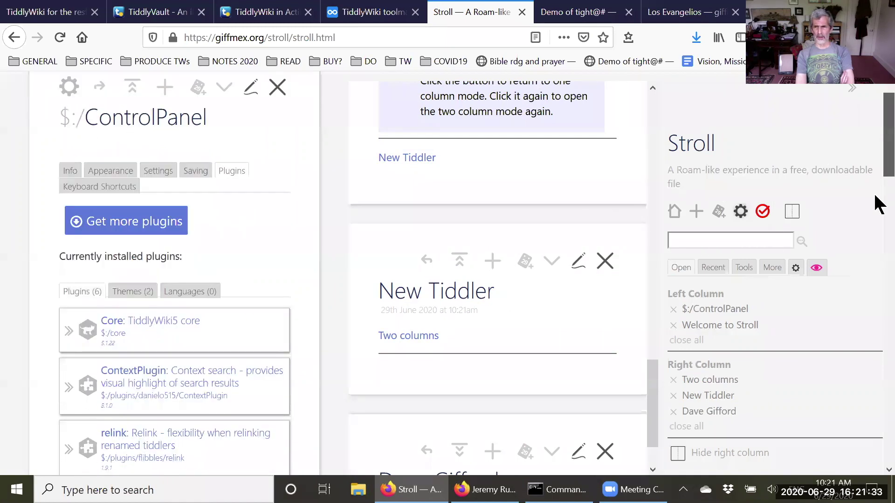
pyautogui.scroll(1, 875, 186)
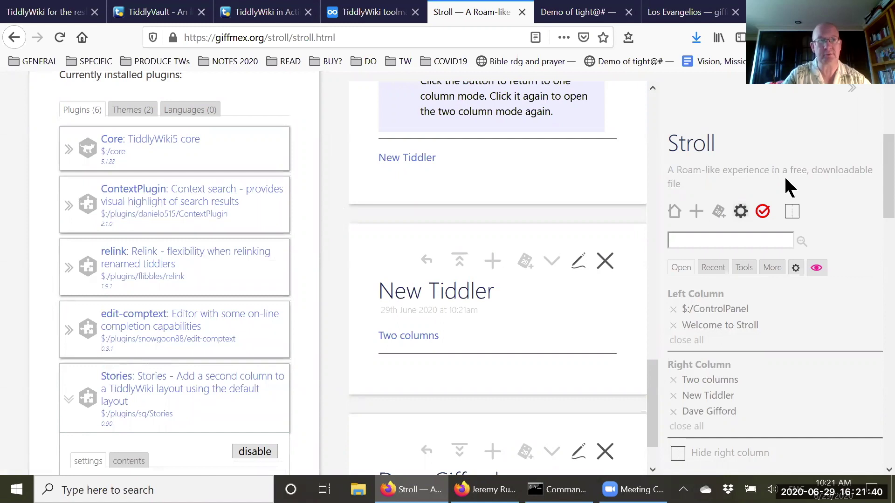
# Close the control panel tiddler and return to the start of the Two columns tiddler in the right column
pyautogui.scroll(5, 874, 177)
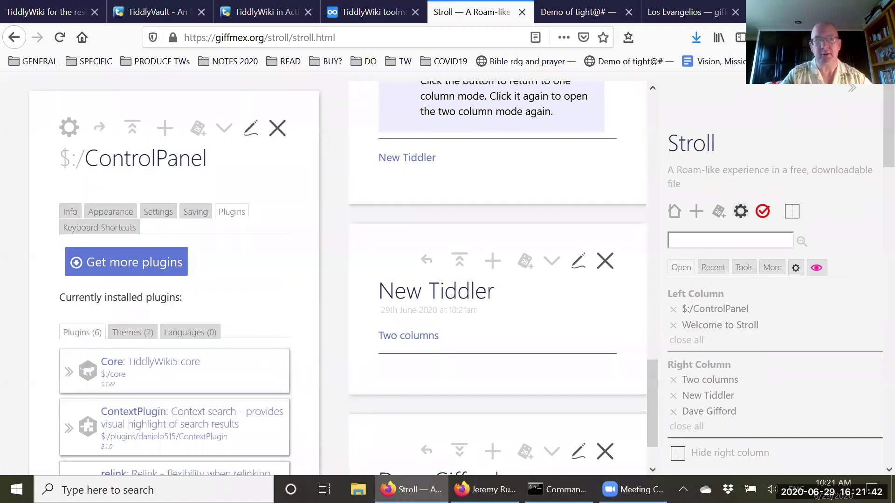
pyautogui.click(280, 128)
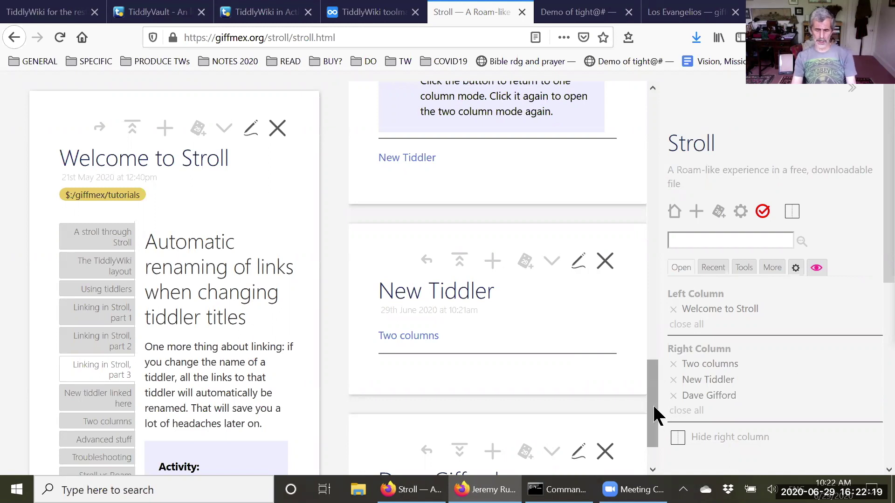
pyautogui.scroll(10, 642, 224)
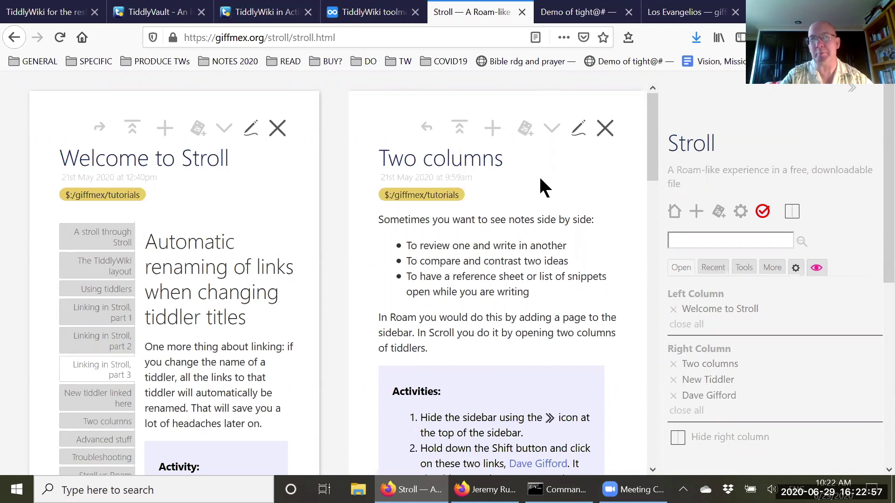
# Switch to the Demo of tight@# wiki and preview the title of the first source listed in HQ
pyautogui.click(557, 19)
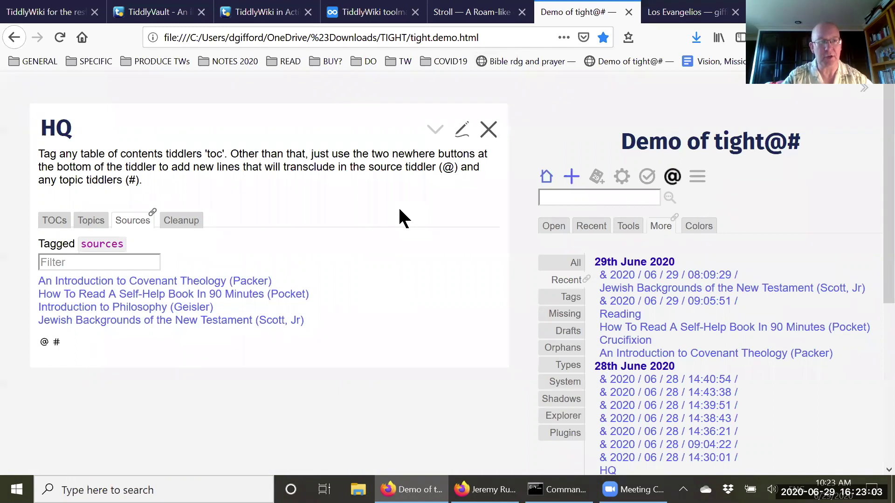
pyautogui.click(205, 281)
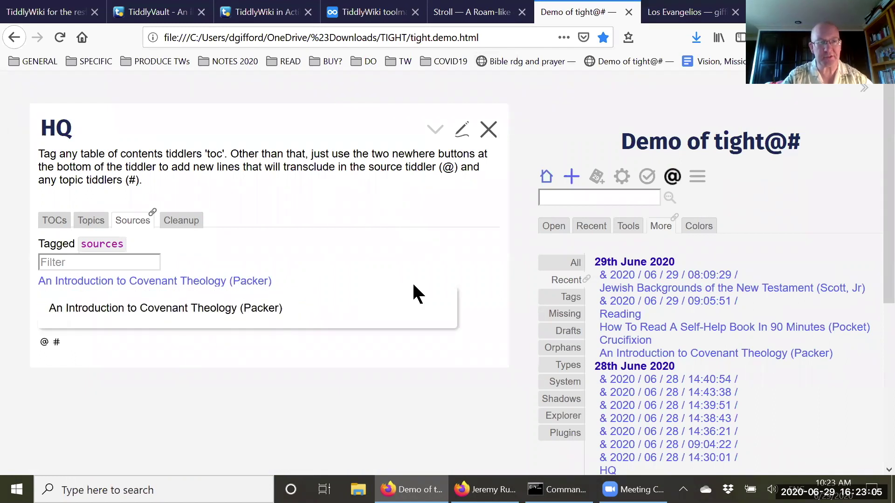
pyautogui.click(403, 244)
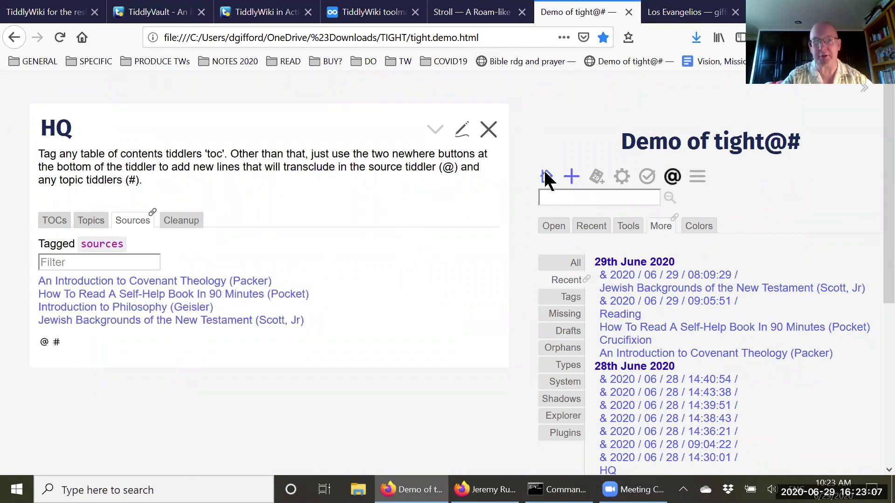
# Create a new tiddler tagged sources, title it "Interview with" plus the interviewee's first name, and save it
pyautogui.click(673, 177)
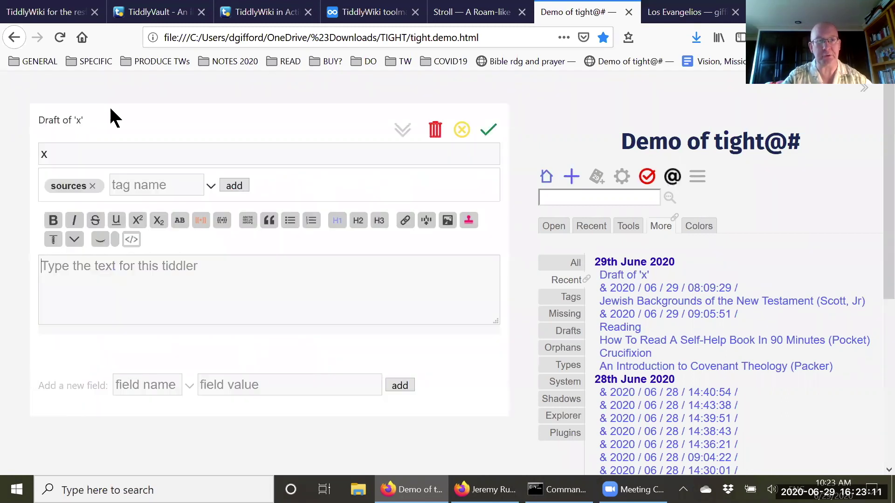
pyautogui.press('BackSpace')
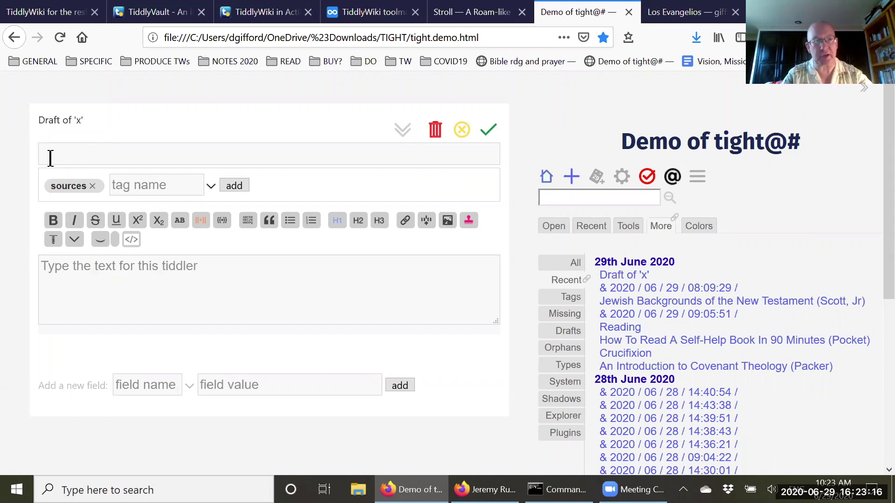
pyautogui.write('Inte')
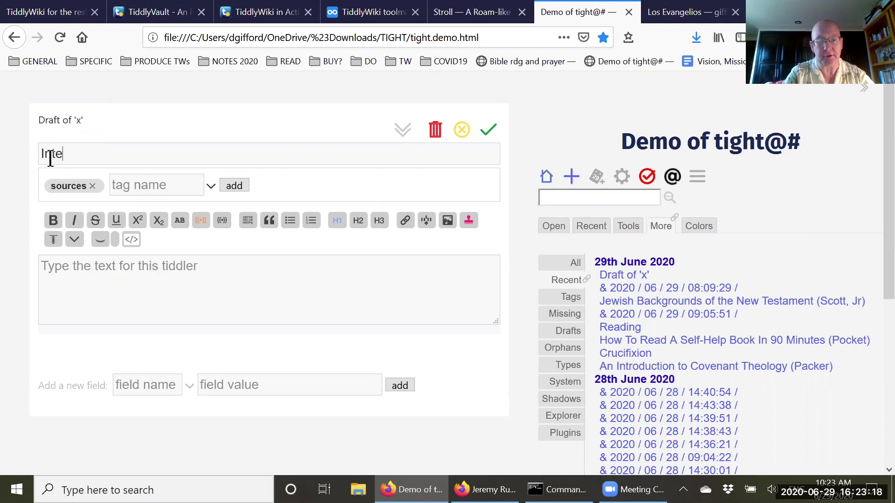
pyautogui.write('rview with Jeremy')
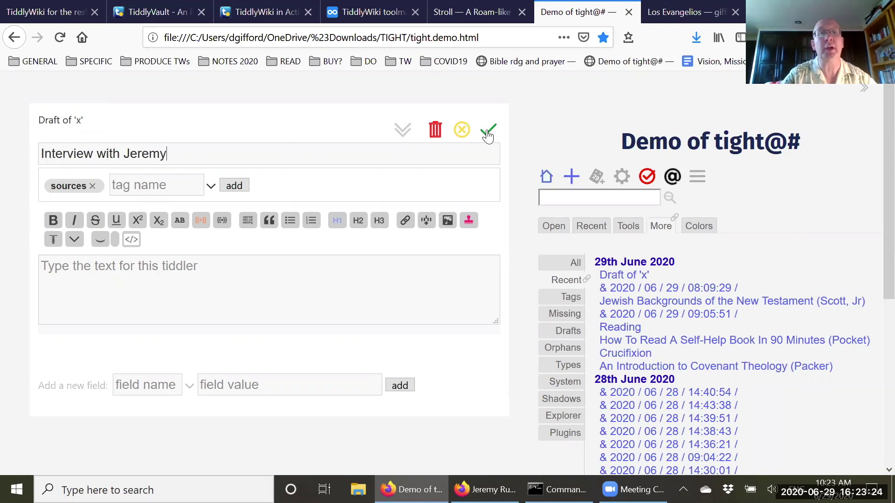
pyautogui.click(487, 133)
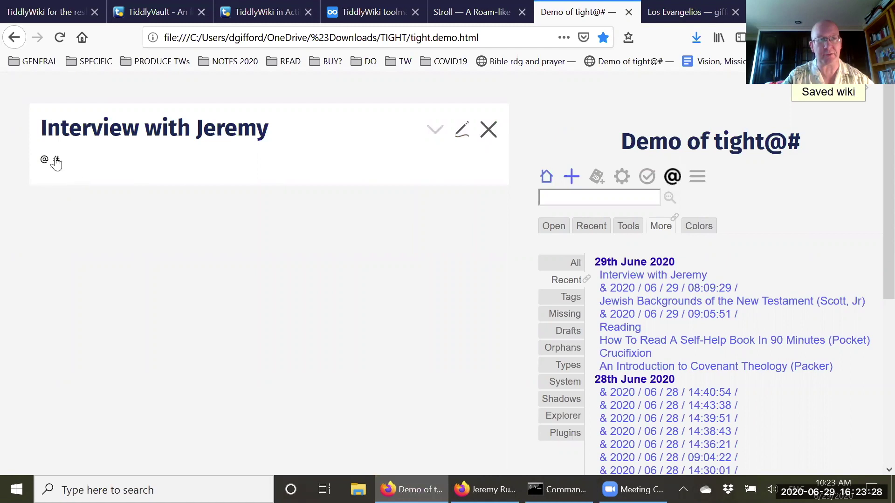
# Add a new note line to the interview source with the text "Some text." above its source link
pyautogui.click(44, 159)
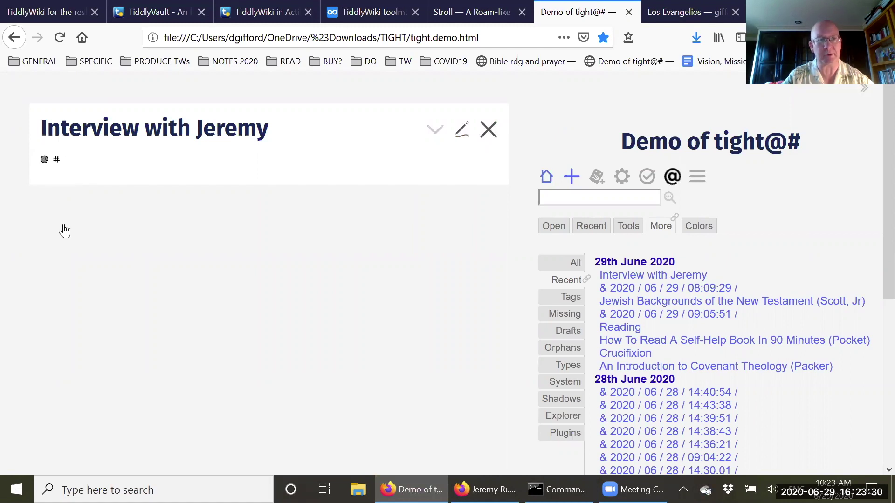
pyautogui.write('x')
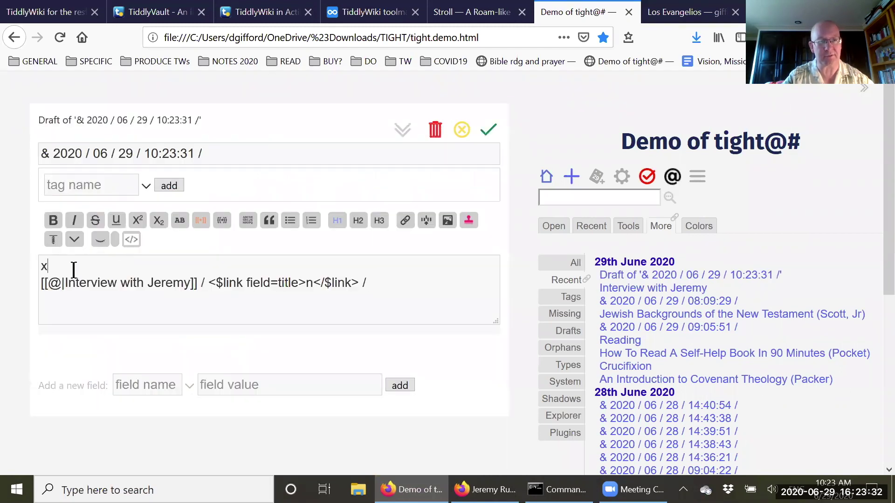
pyautogui.press('BackSpace')
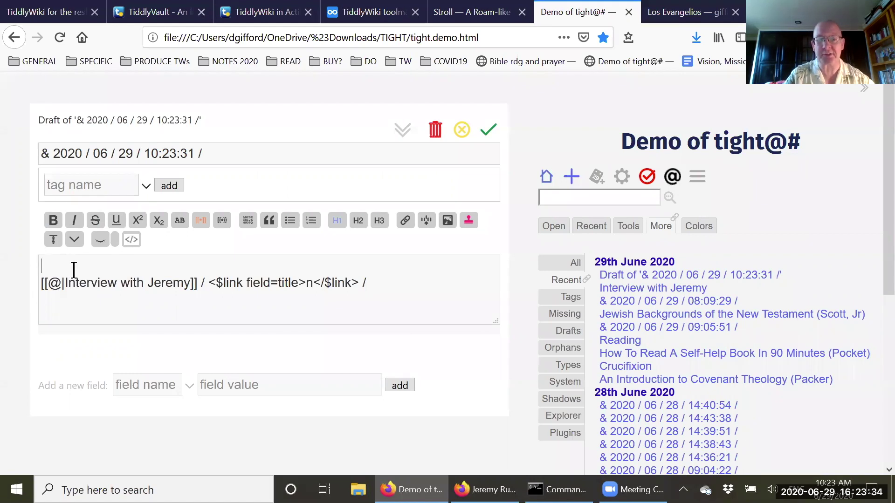
pyautogui.press('Return')
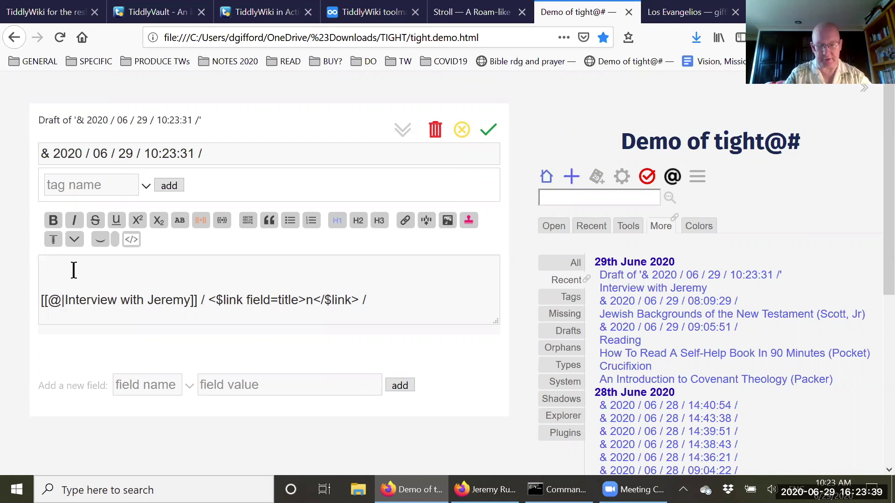
pyautogui.write('Some text.')
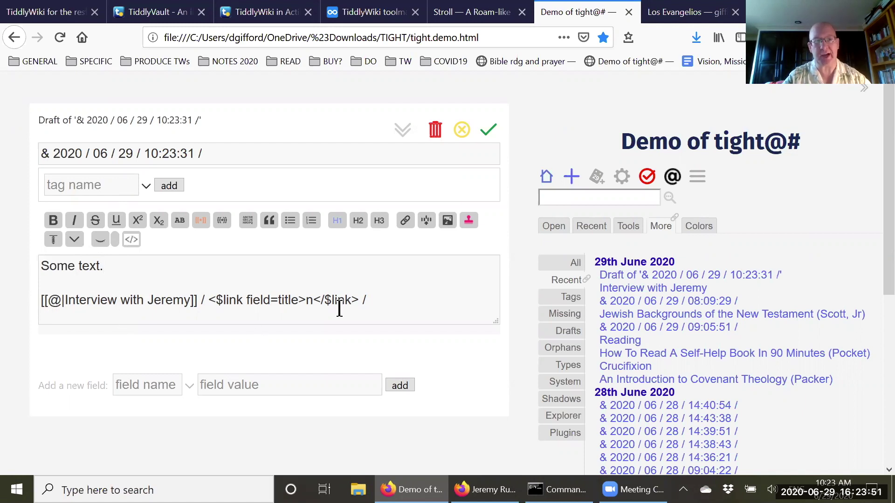
# Append the topic link [[#|topic random]] to the end of the note's link line and save the note
pyautogui.click(382, 299)
pyautogui.write('[[#')
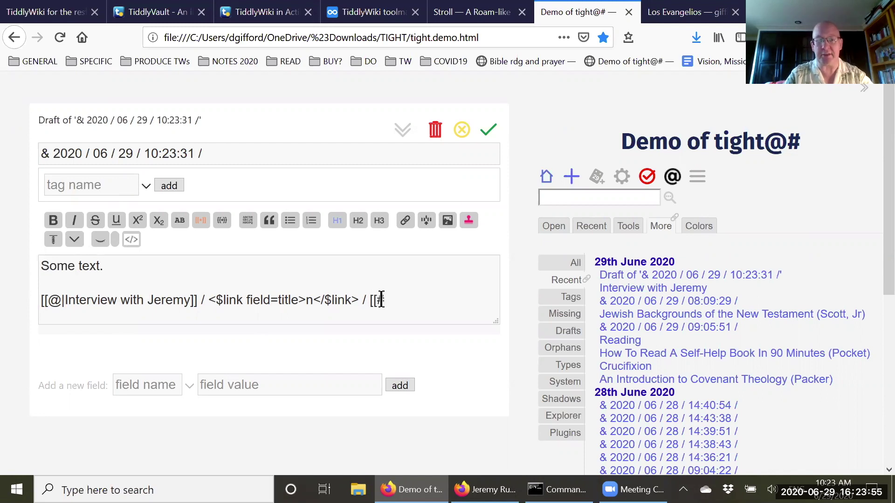
pyautogui.write('|topic')
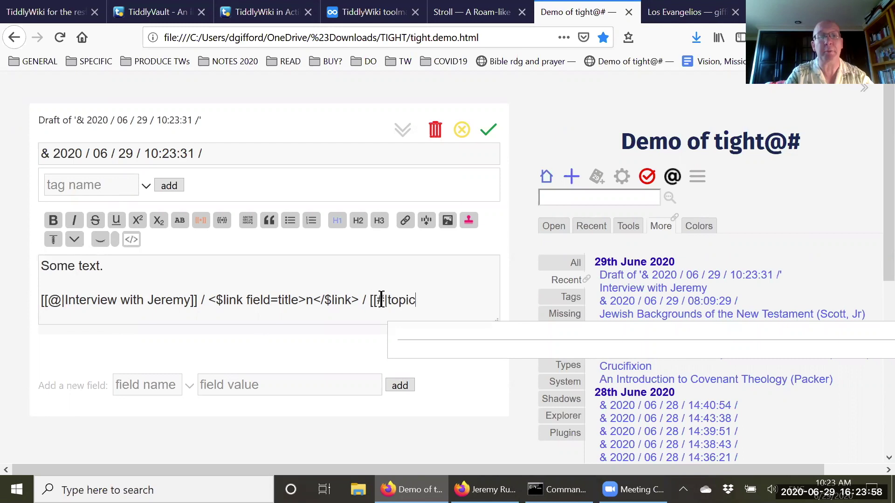
pyautogui.write(' randon')
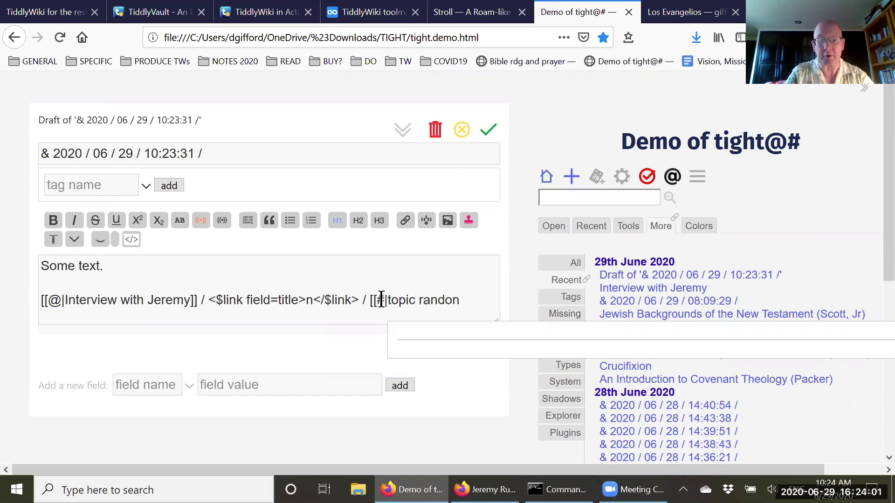
pyautogui.press('BackSpace')
pyautogui.write('m]]')
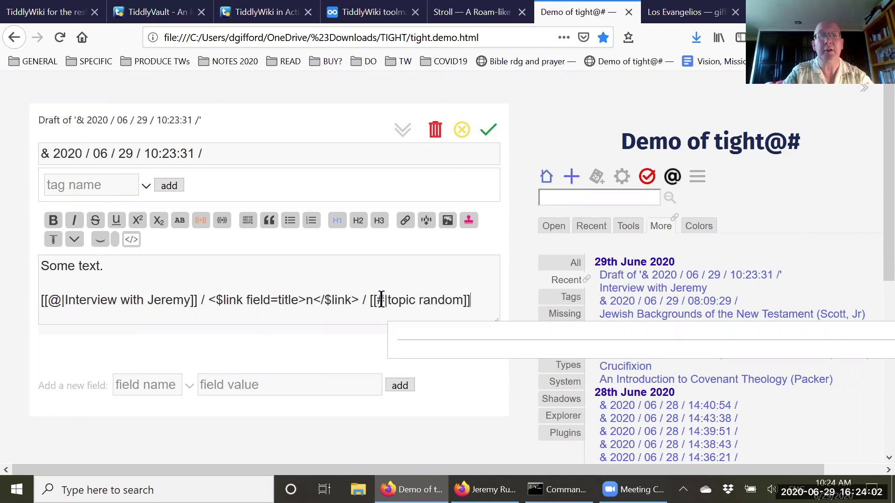
pyautogui.click(490, 129)
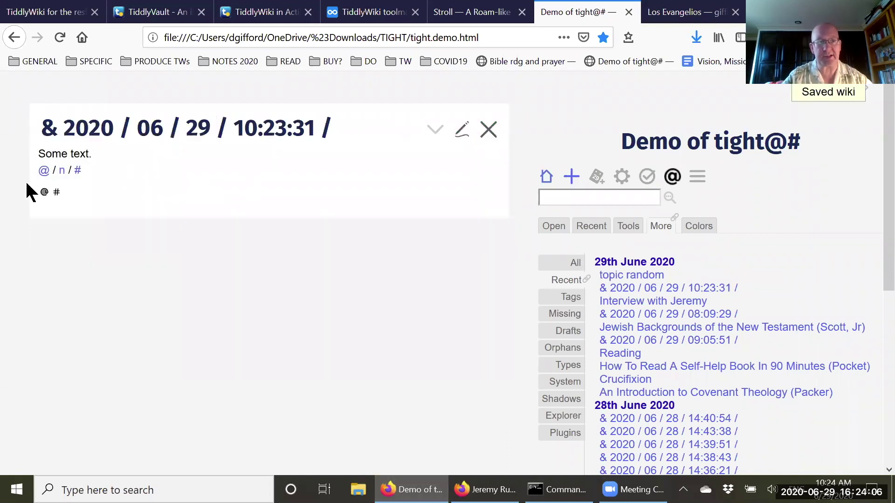
# Check the target of the saved note's topic link and open its interview source to see the note transcluded
pyautogui.click(79, 177)
pyautogui.click(78, 171)
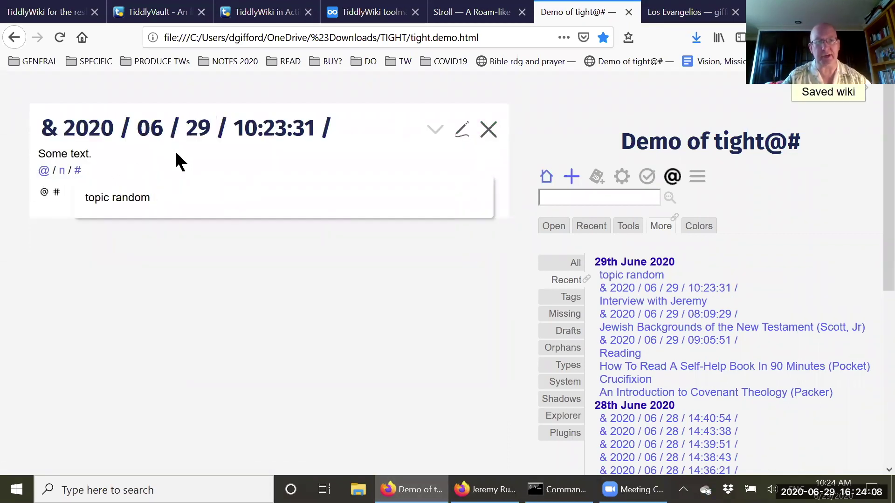
pyautogui.click(43, 170)
pyautogui.click(293, 163)
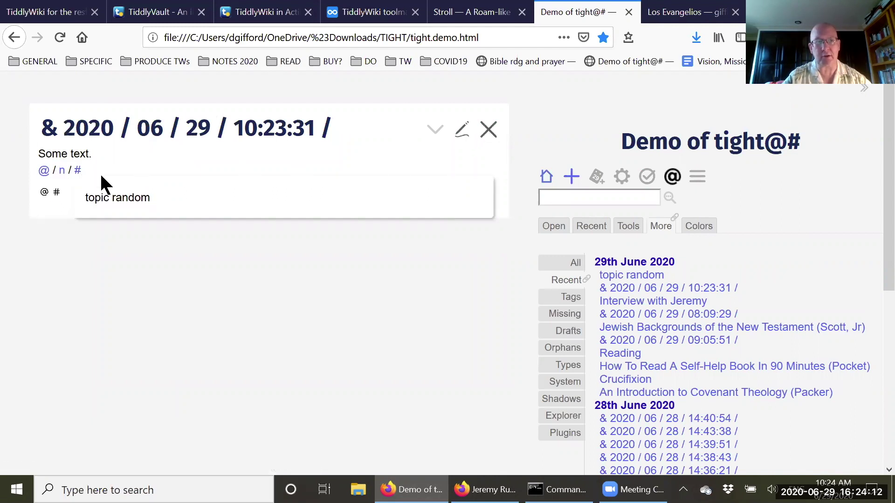
pyautogui.click(45, 172)
pyautogui.click(60, 194)
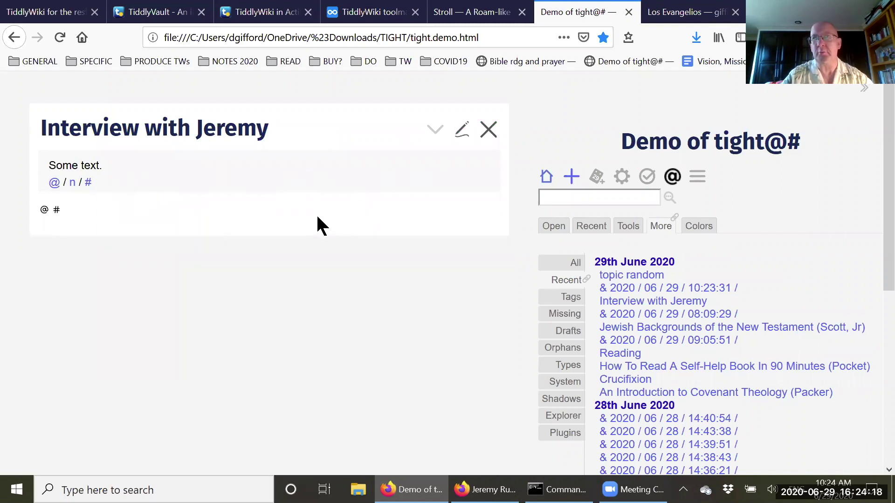
# Show the targets of the source, topic and note links under the transcluded note in the interview source
pyautogui.click(54, 182)
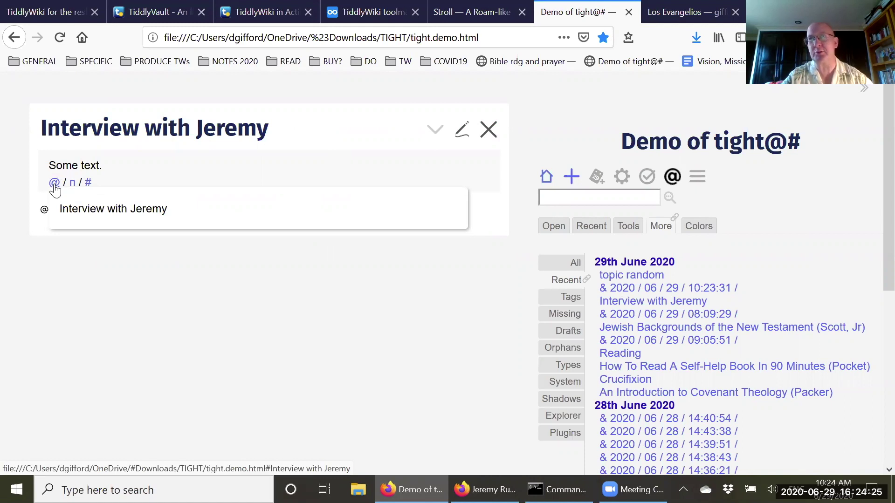
pyautogui.click(88, 184)
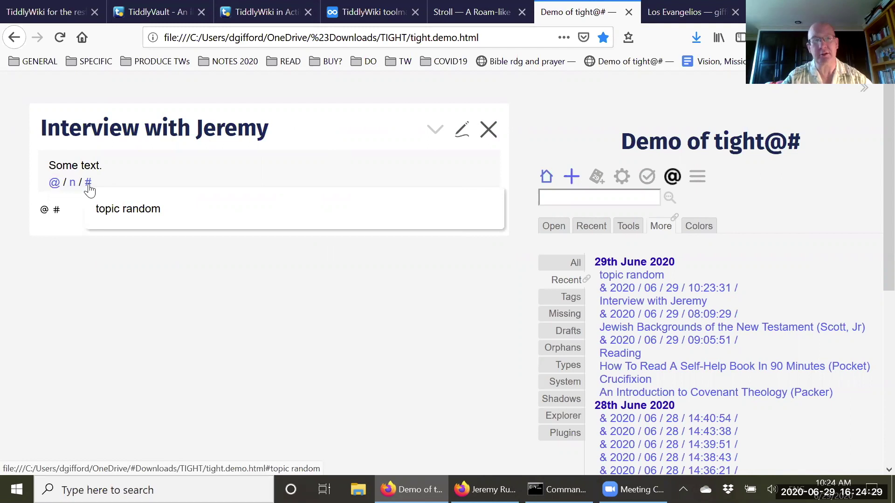
pyautogui.click(72, 185)
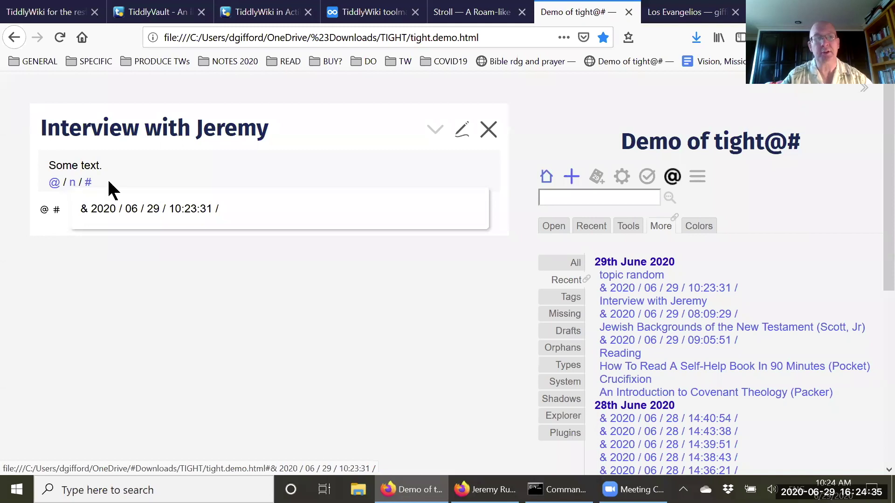
pyautogui.click(232, 168)
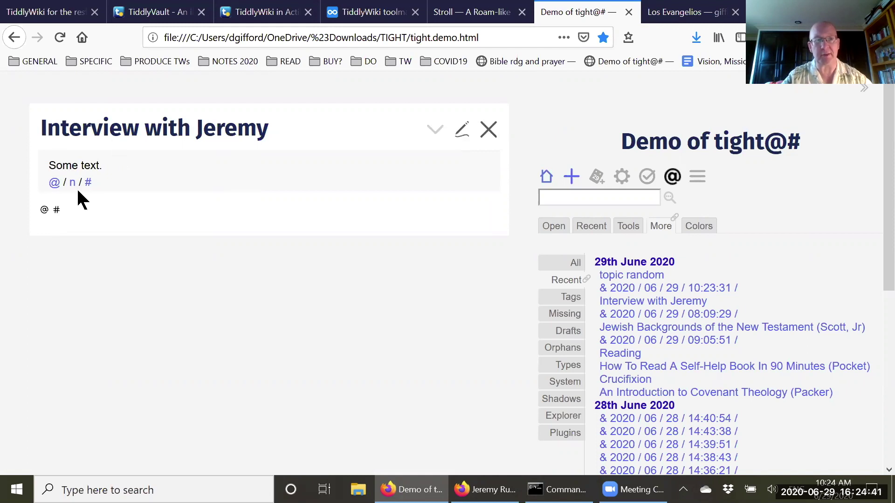
# Close the interview and note tiddlers, and look through the notes in An Introduction to Covenant Theology (Packer)
pyautogui.click(489, 131)
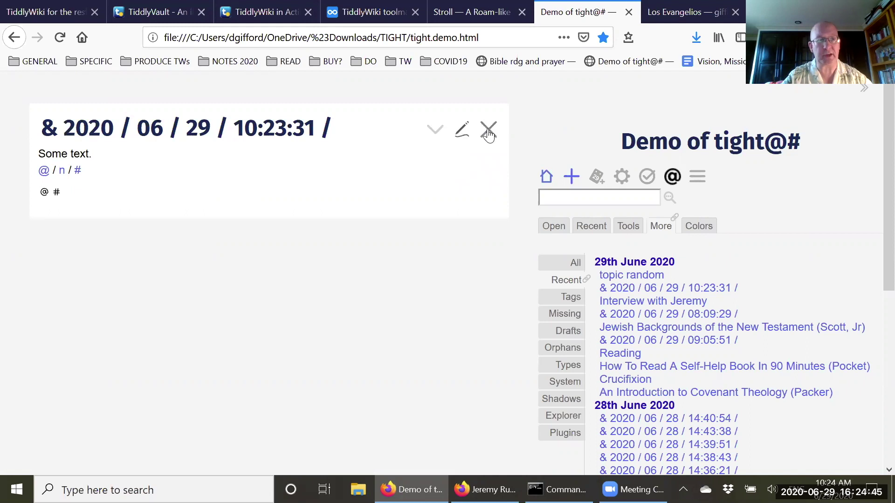
pyautogui.click(488, 132)
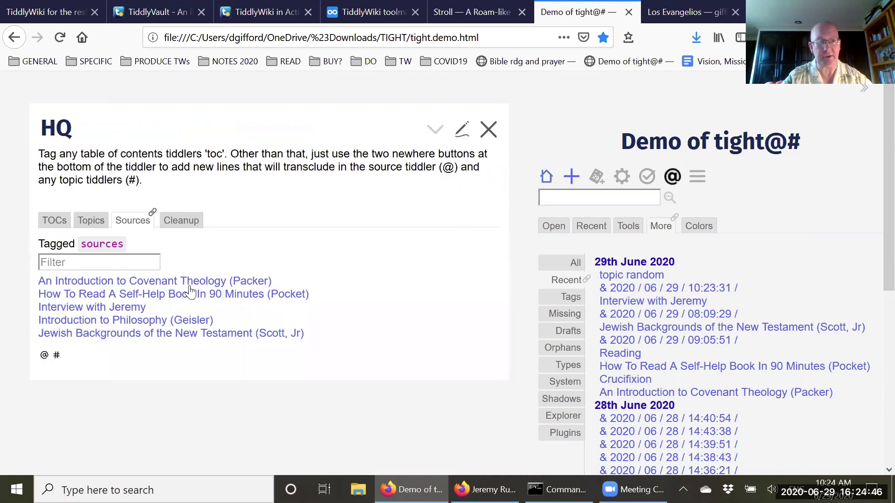
pyautogui.click(266, 281)
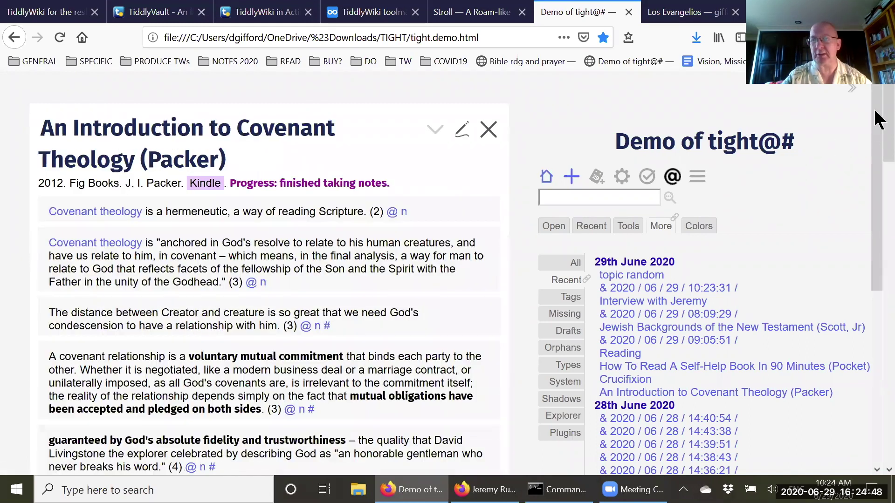
pyautogui.moveTo(878, 110); pyautogui.dragTo(878, 166)
pyautogui.scroll(-10, 877, 173)
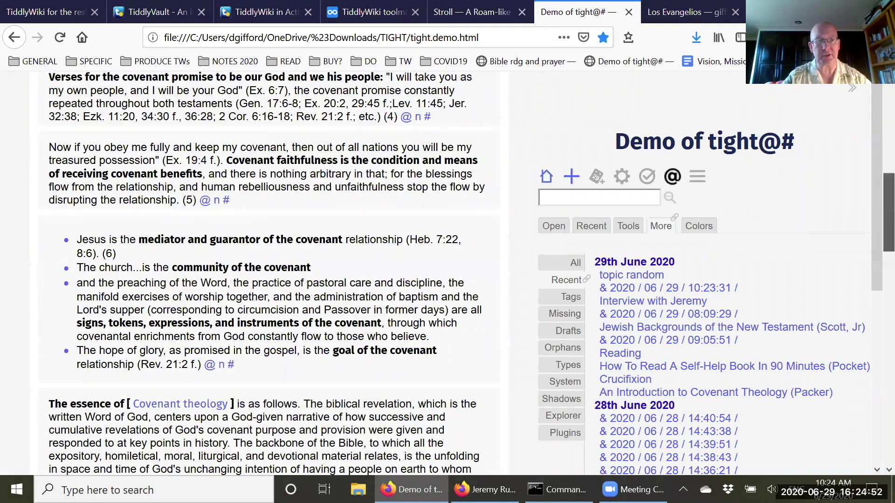
pyautogui.moveTo(878, 202); pyautogui.dragTo(879, 96)
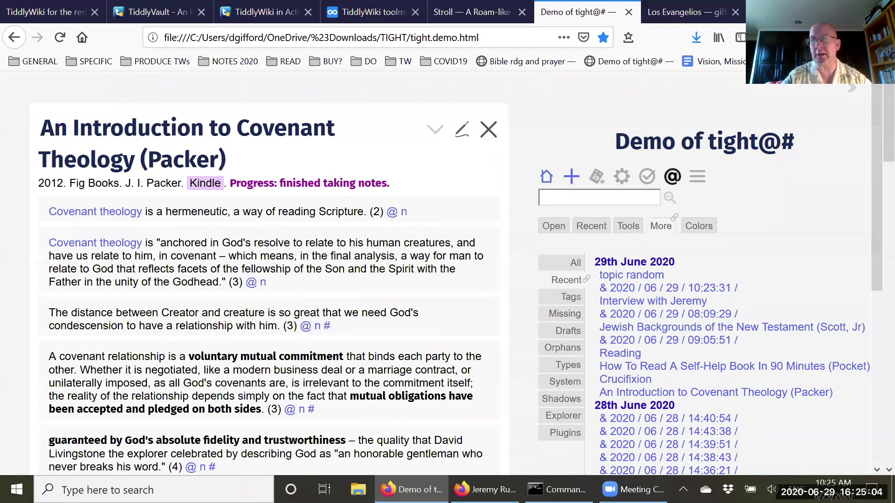
# Open the print preview of the An Introduction to Covenant Theology (Packer) tiddler
pyautogui.click(885, 37)
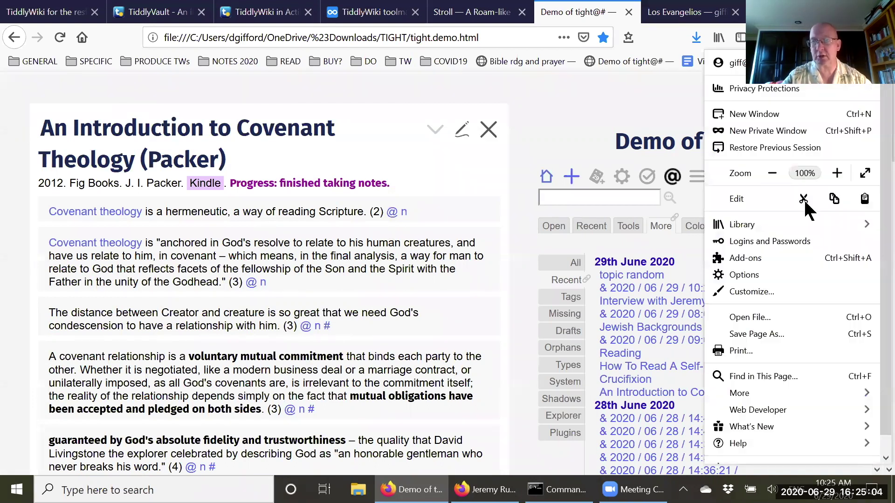
pyautogui.click(757, 350)
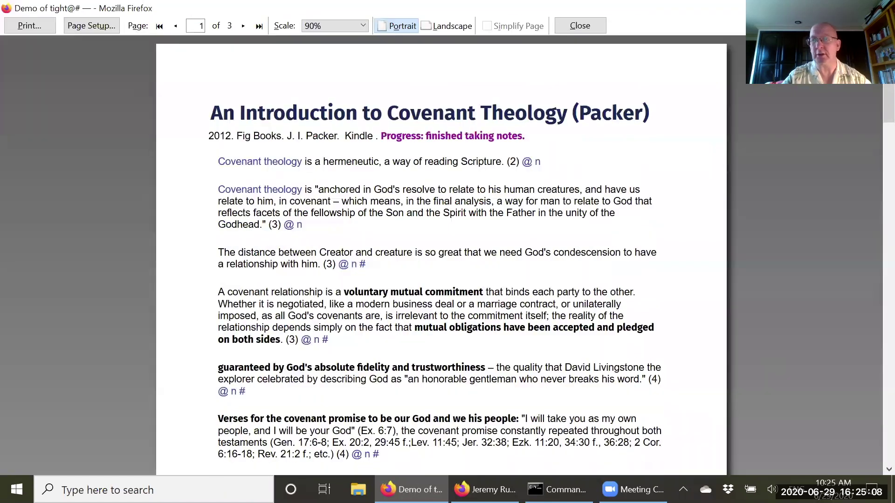
# Look through the print preview of the Packer source notes and close it
pyautogui.scroll(-8, 885, 93)
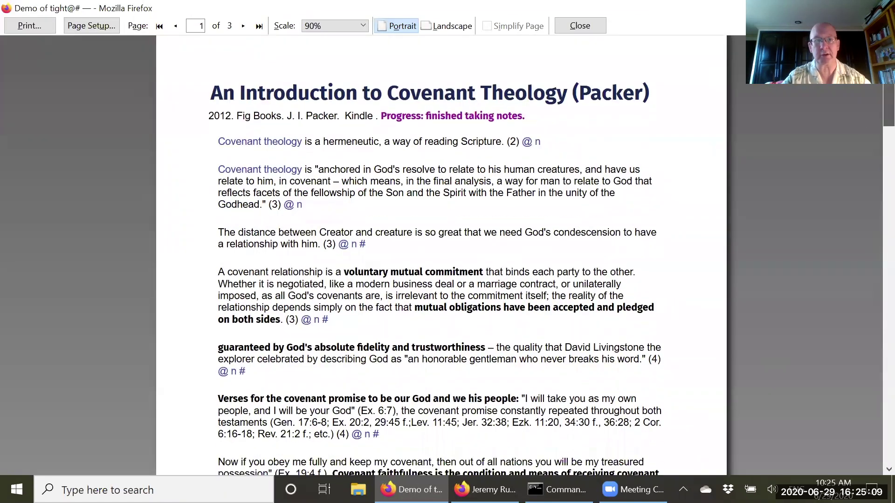
pyautogui.scroll(-10, 566, 91)
pyautogui.scroll(18, 566, 92)
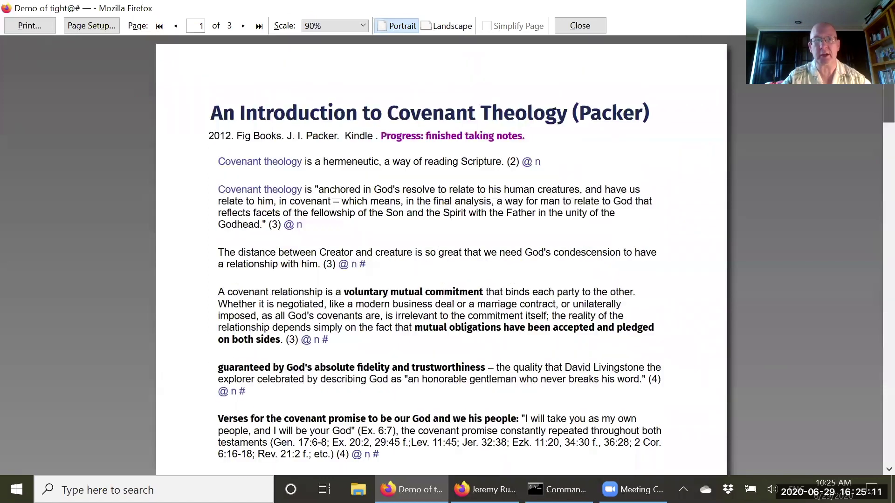
pyautogui.click(597, 24)
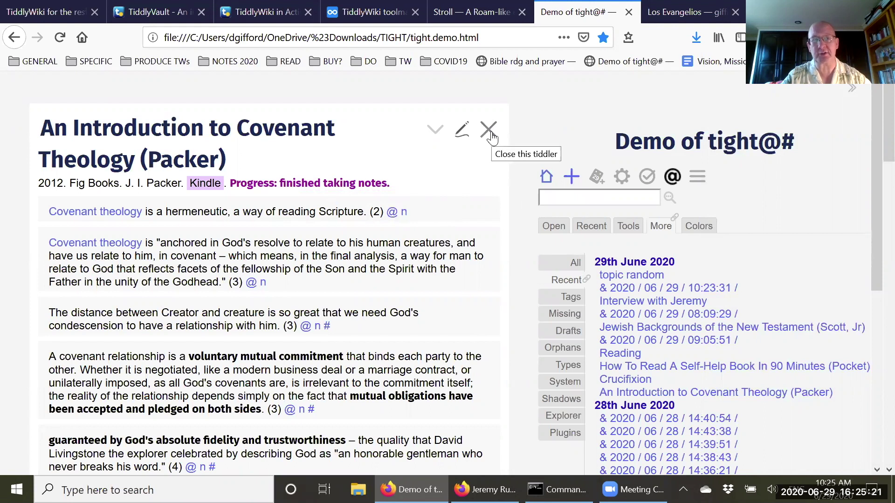
# Open the Covenant theology topic to view its notes, and close both it and the Packer source tiddler
pyautogui.click(119, 244)
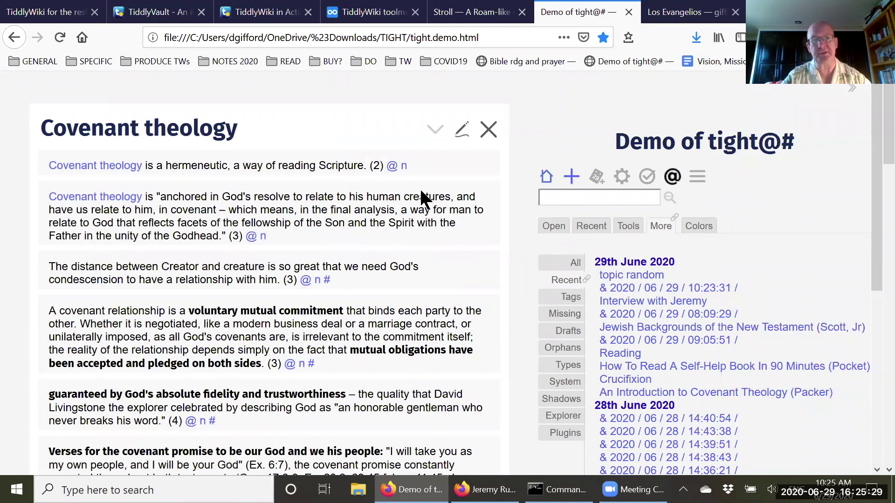
pyautogui.click(490, 135)
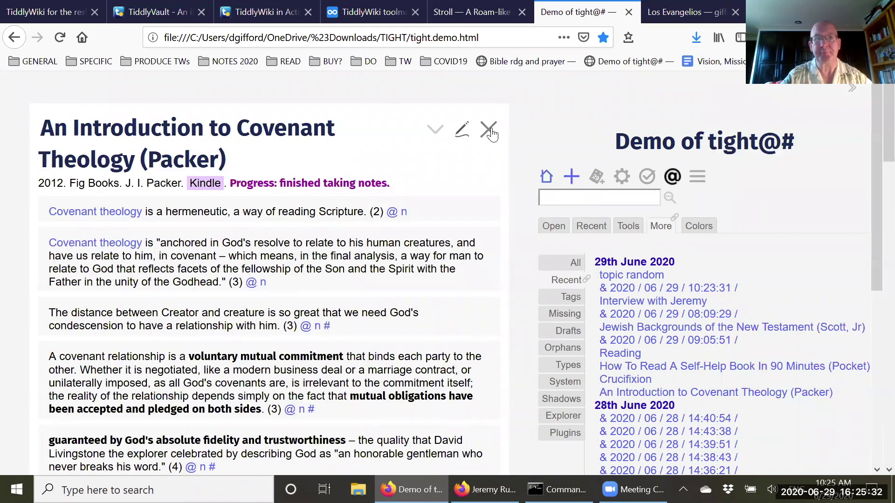
pyautogui.click(489, 131)
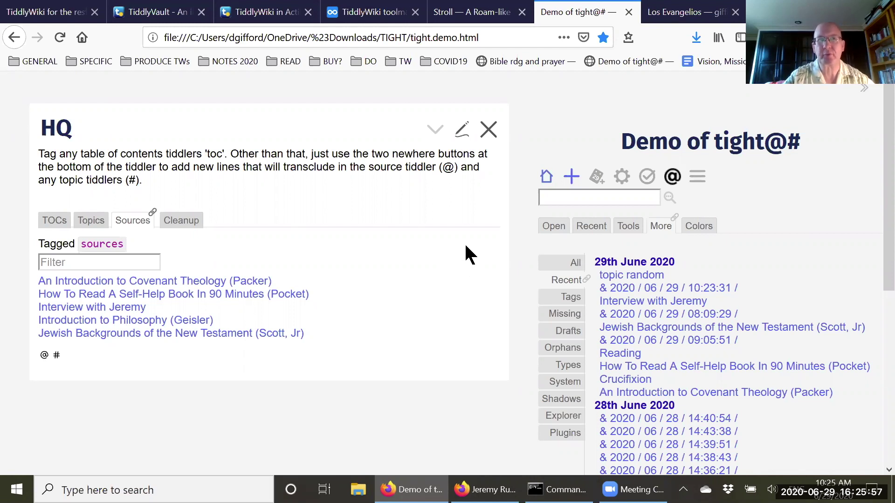
# Switch to the Stroll wiki, browse its system tiddlers and open $:/.giffmex/EditTemplate/custom
pyautogui.click(447, 14)
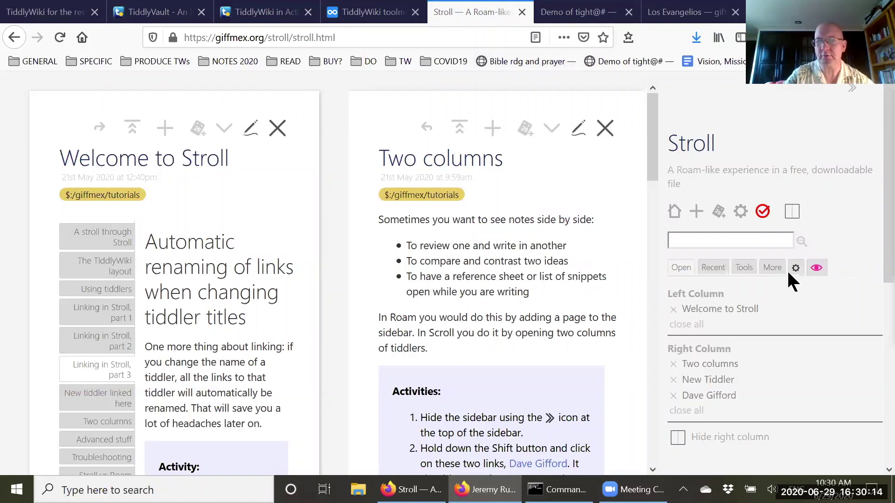
pyautogui.click(773, 267)
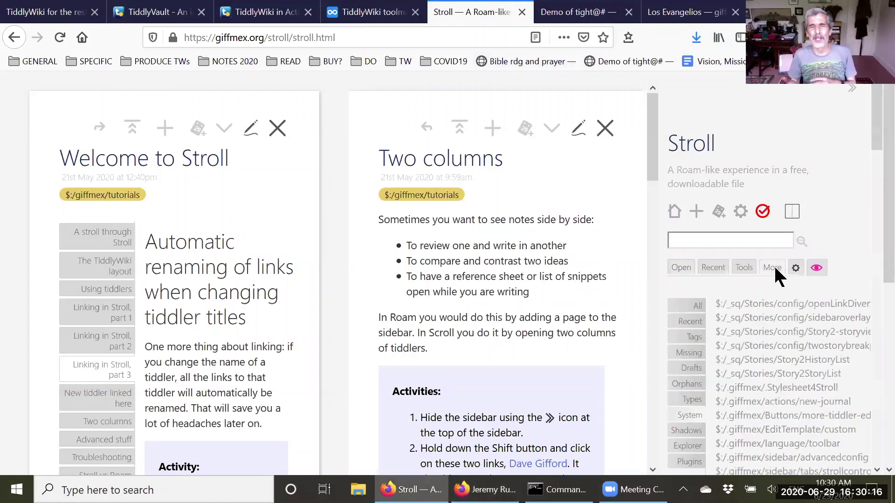
pyautogui.moveTo(879, 119); pyautogui.dragTo(879, 168)
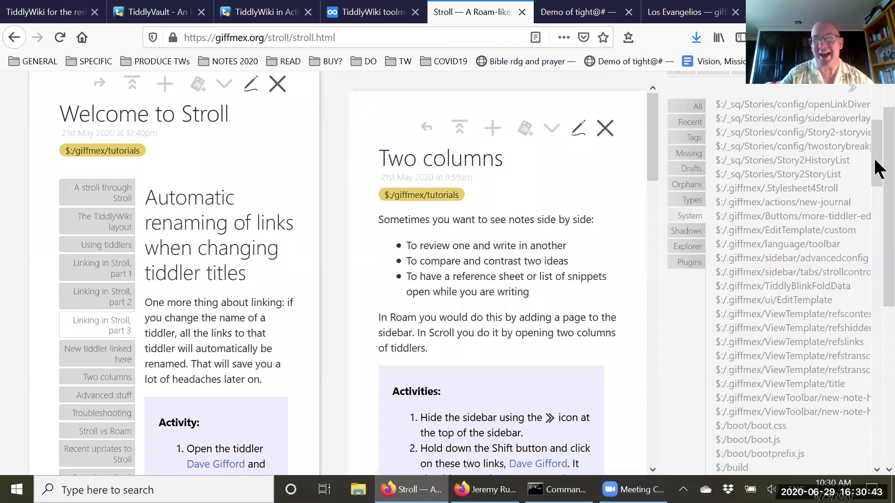
pyautogui.scroll(1, 875, 155)
pyautogui.scroll(-1, 879, 163)
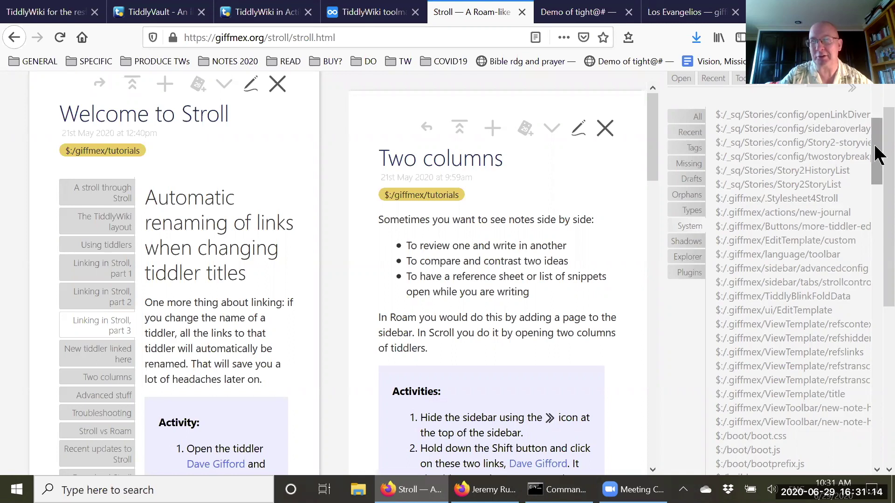
pyautogui.scroll(2, 879, 152)
pyautogui.scroll(-2, 879, 151)
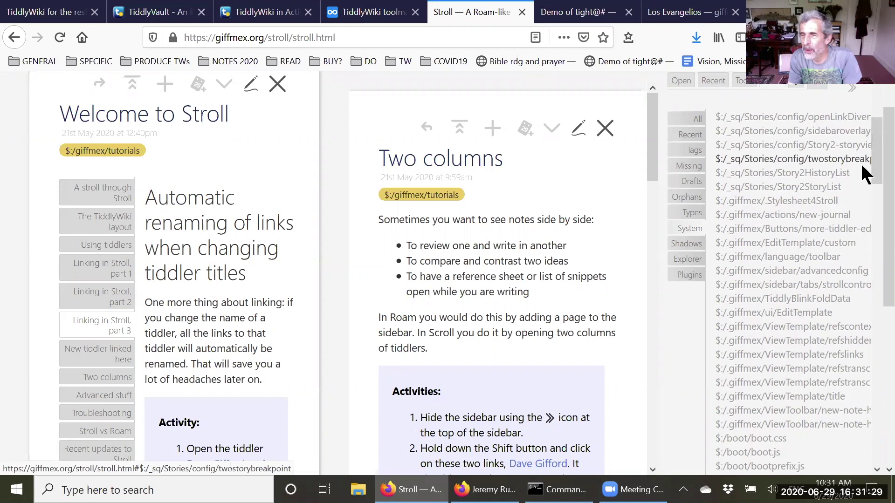
pyautogui.moveTo(879, 146); pyautogui.dragTo(879, 164)
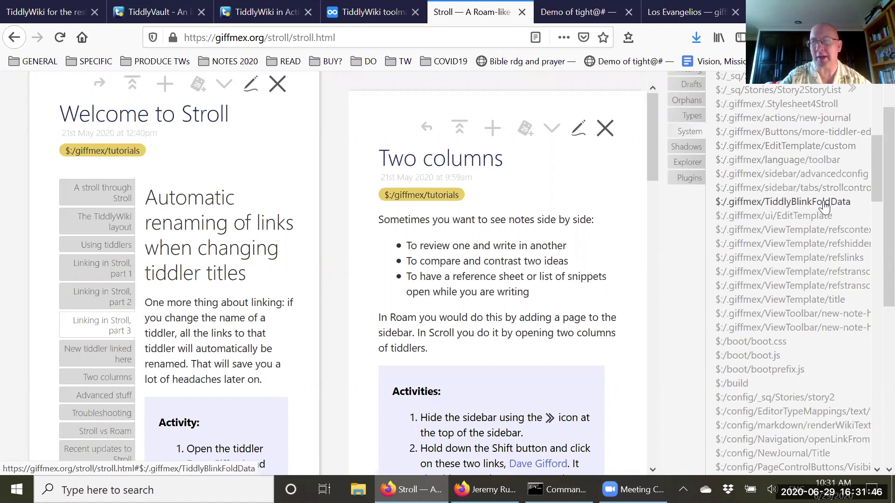
pyautogui.click(807, 148)
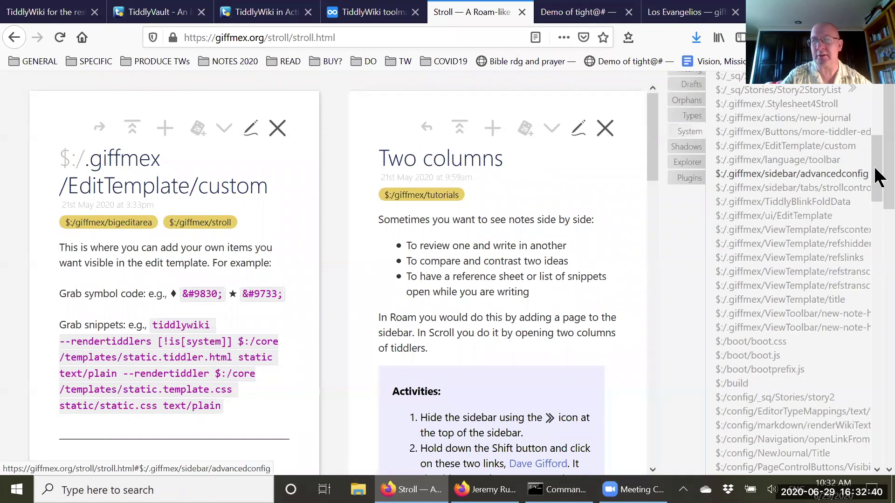
# Review Stroll's options for viewing references, titles and the tiddlers in each column
pyautogui.moveTo(877, 166); pyautogui.dragTo(874, 121)
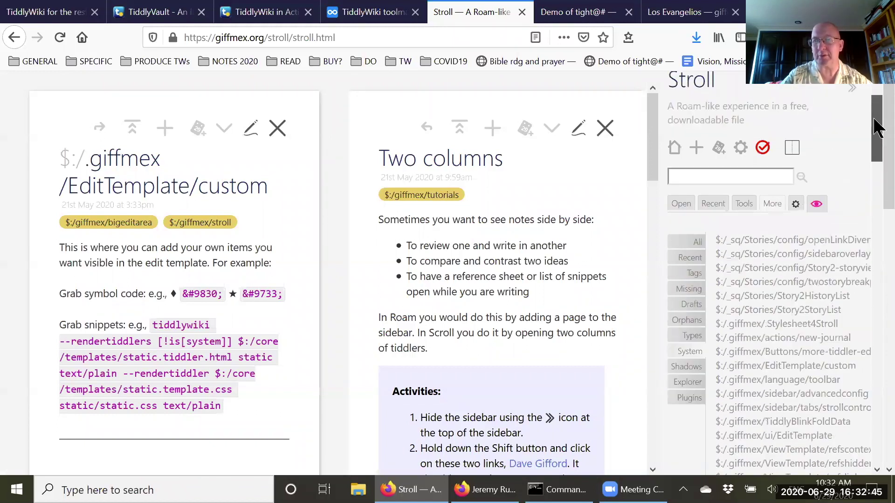
pyautogui.click(817, 201)
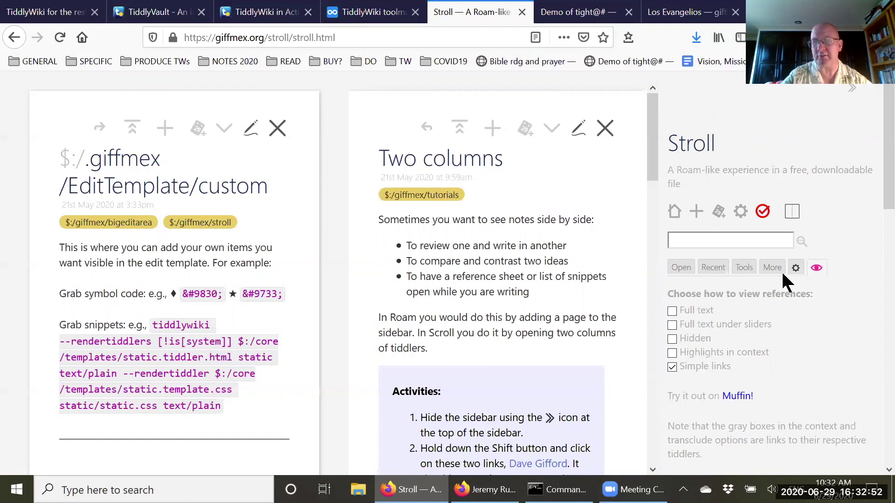
pyautogui.click(796, 268)
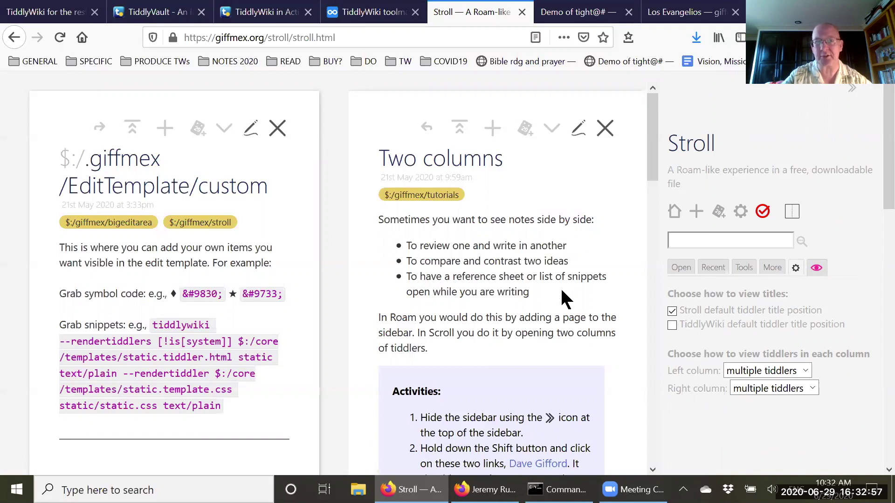
# Close the Two columns tiddler, try the TiddlyWiki default title position and restore the Stroll default position
pyautogui.click(605, 127)
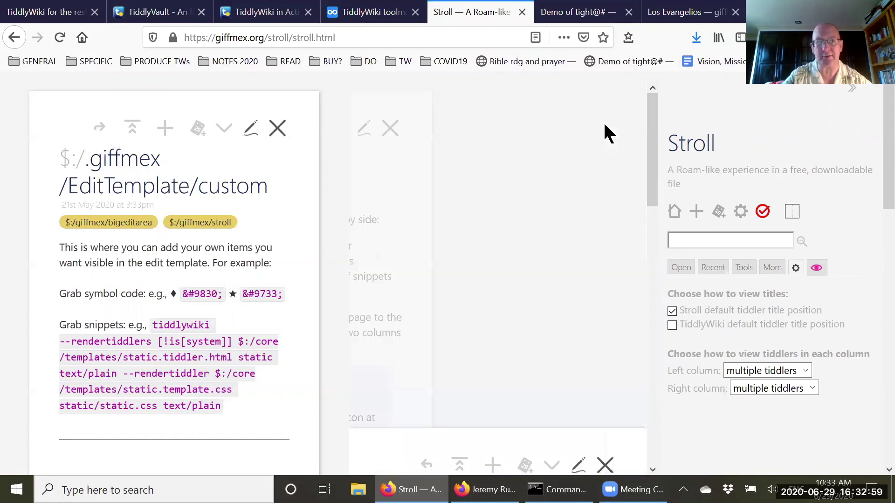
pyautogui.click(672, 325)
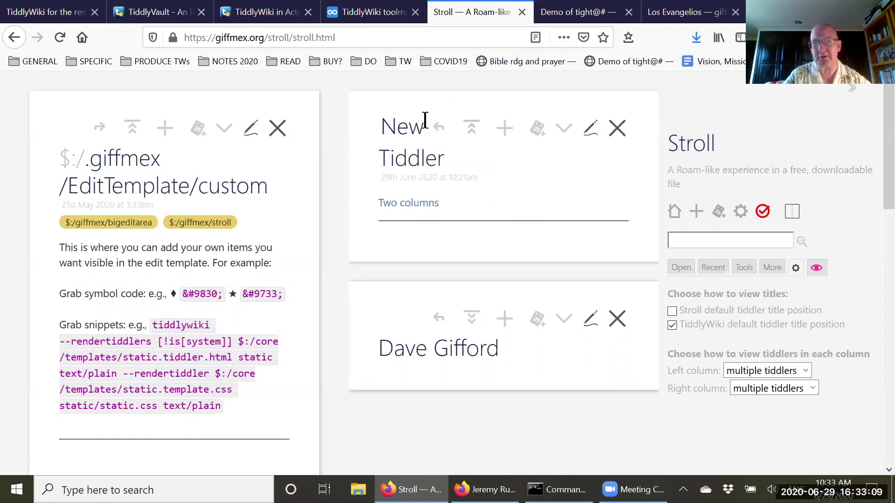
pyautogui.click(672, 311)
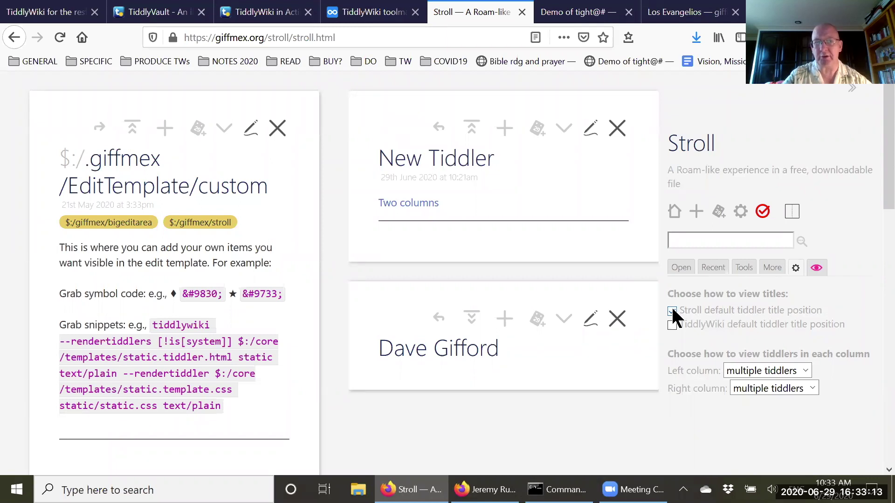
# Hide and reshow the sidebar, and check the view choices for tiddlers in the left column
pyautogui.click(853, 89)
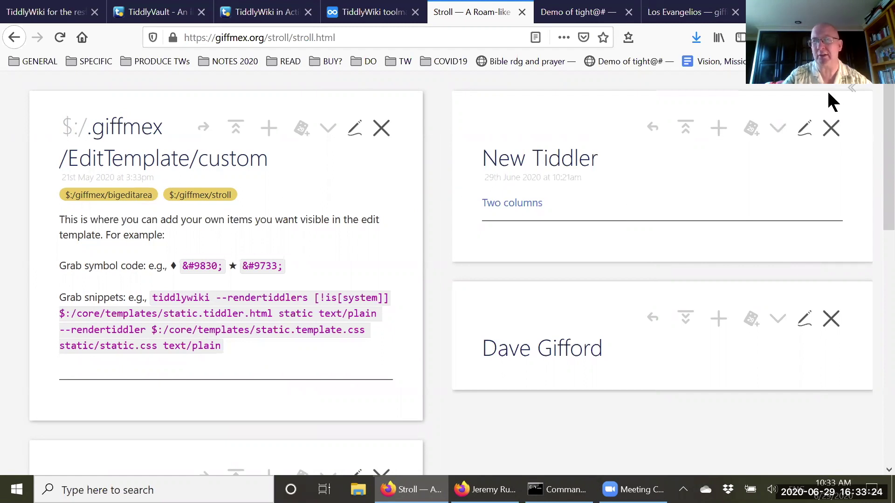
pyautogui.click(852, 89)
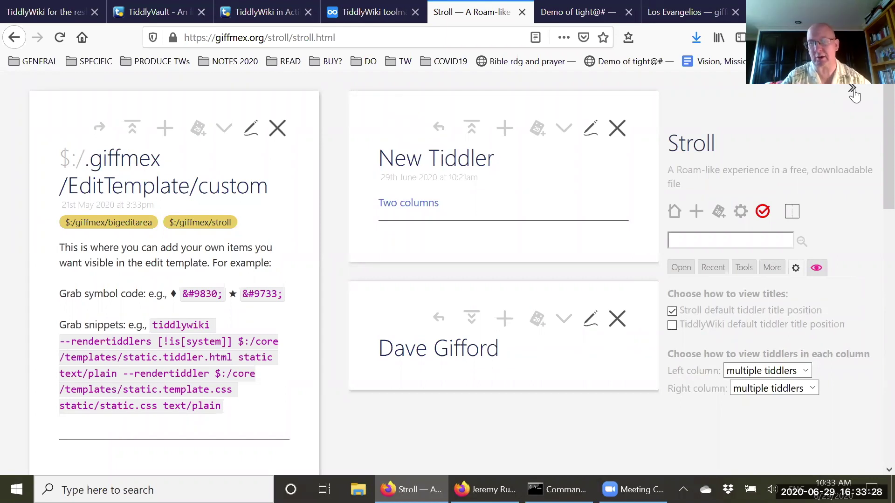
pyautogui.click(806, 372)
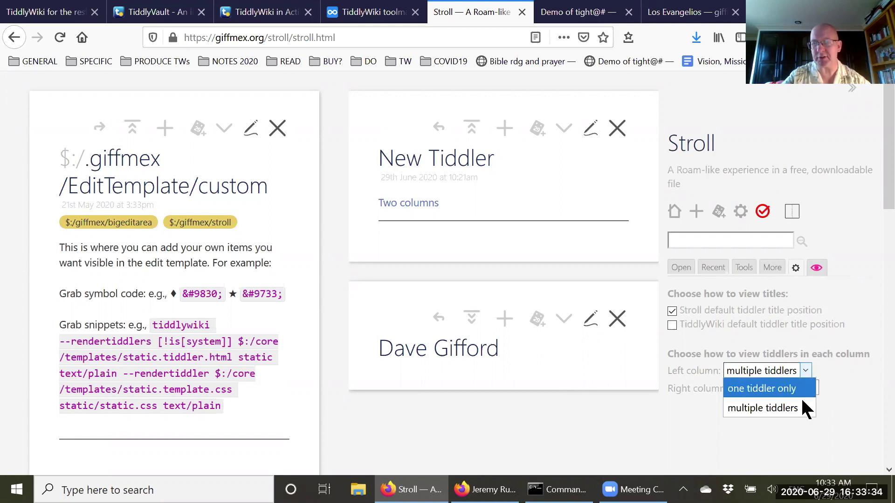
pyautogui.click(860, 376)
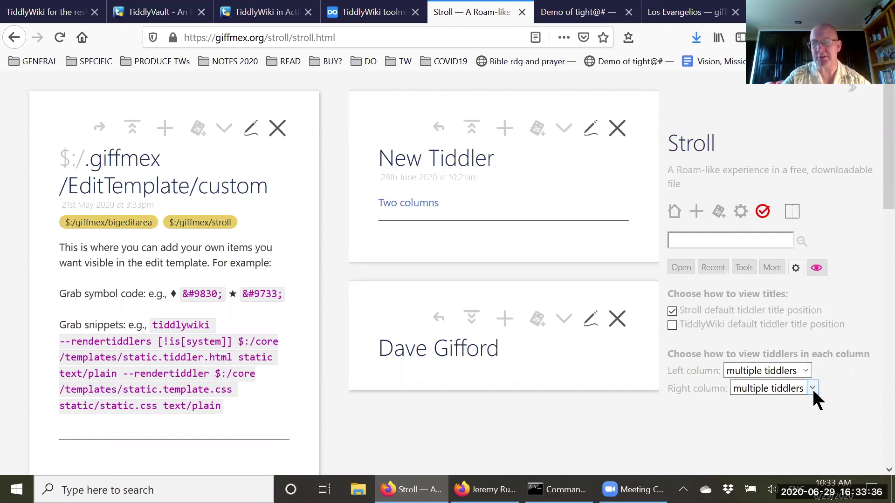
# Look through Stroll's list of system tiddlers, including the $:/.giffmex customization and ViewTemplate entries
pyautogui.click(784, 269)
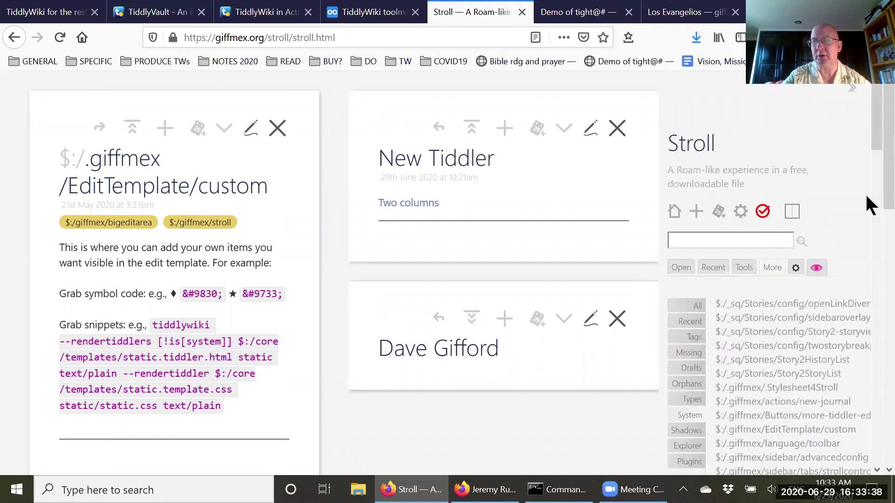
pyautogui.scroll(-5, 879, 139)
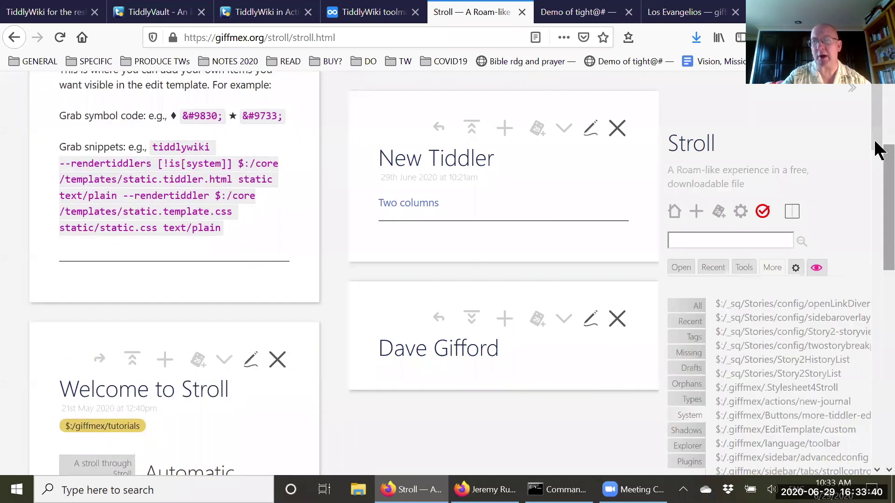
pyautogui.scroll(-1, 879, 161)
pyautogui.scroll(-4, 876, 168)
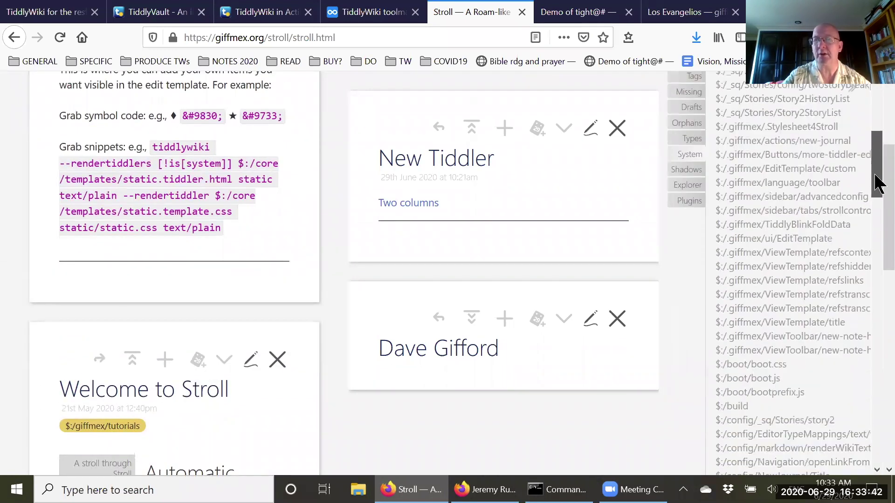
pyautogui.scroll(-1, 867, 175)
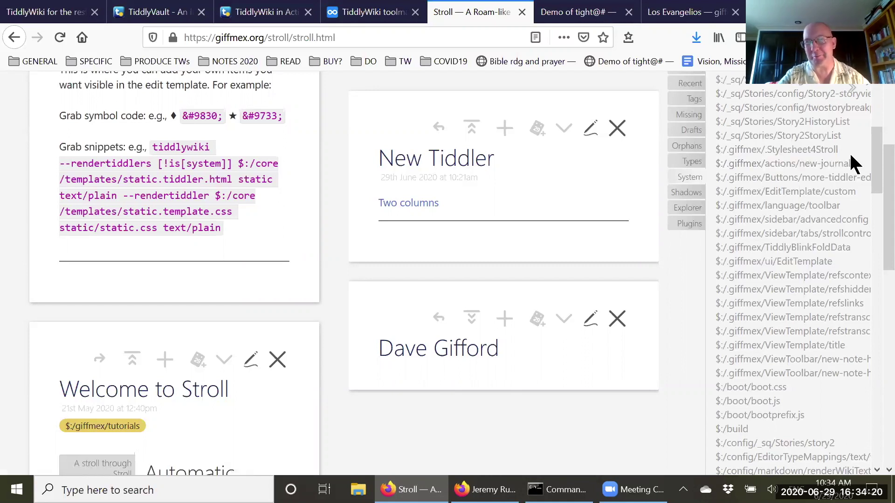
pyautogui.moveTo(877, 155); pyautogui.dragTo(878, 155)
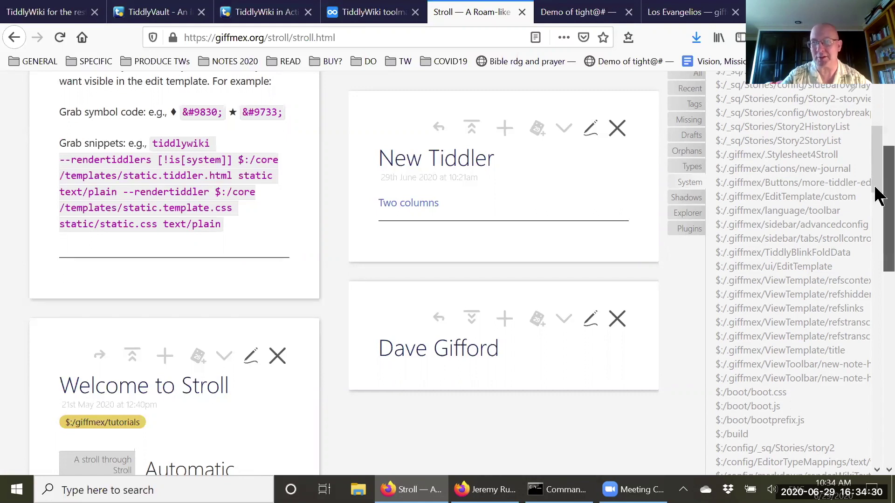
pyautogui.moveTo(878, 169); pyautogui.dragTo(877, 193)
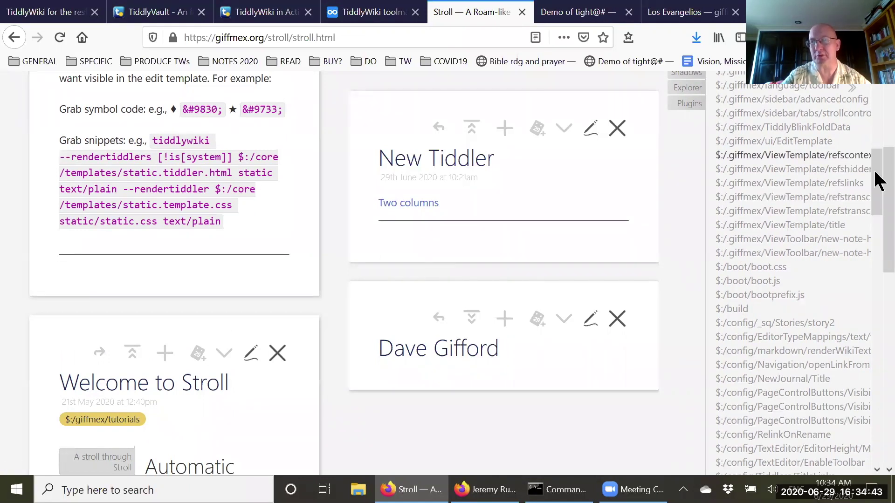
# Show Stroll's choices for how references are viewed
pyautogui.moveTo(881, 180); pyautogui.dragTo(881, 135)
pyautogui.click(819, 253)
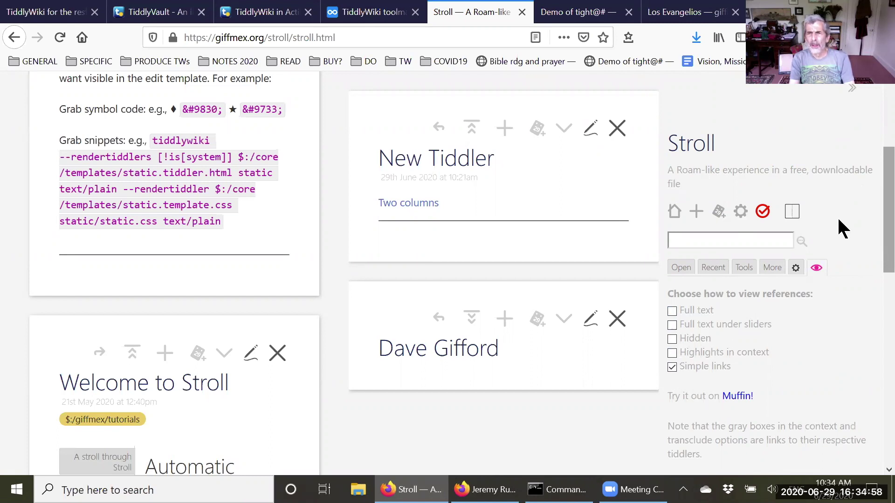
pyautogui.moveTo(879, 166); pyautogui.dragTo(879, 196)
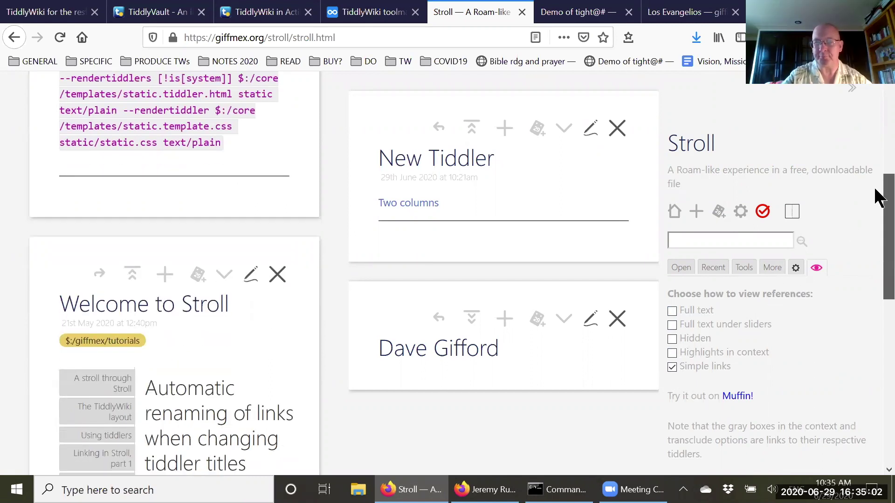
# Return to the system tiddler list and examine the $:/.giffmex/ViewTemplate entries behind the reference views
pyautogui.click(769, 268)
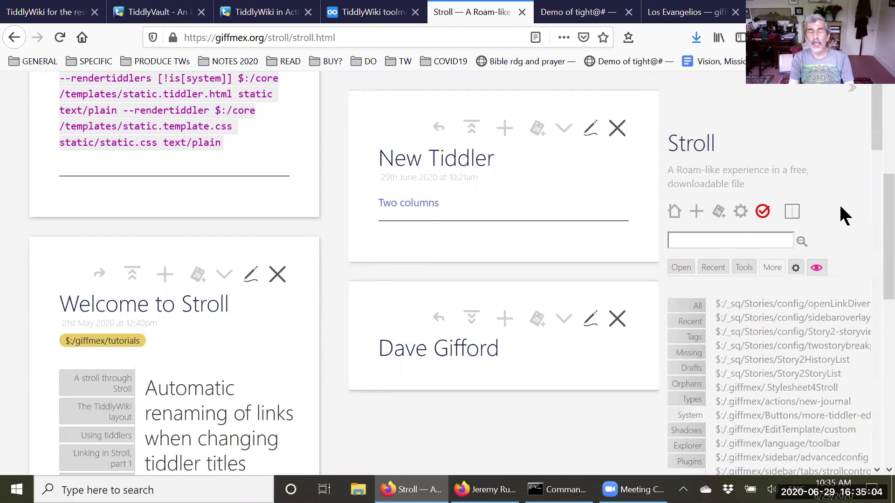
pyautogui.moveTo(879, 200); pyautogui.dragTo(878, 233)
pyautogui.moveTo(875, 135); pyautogui.dragTo(877, 172)
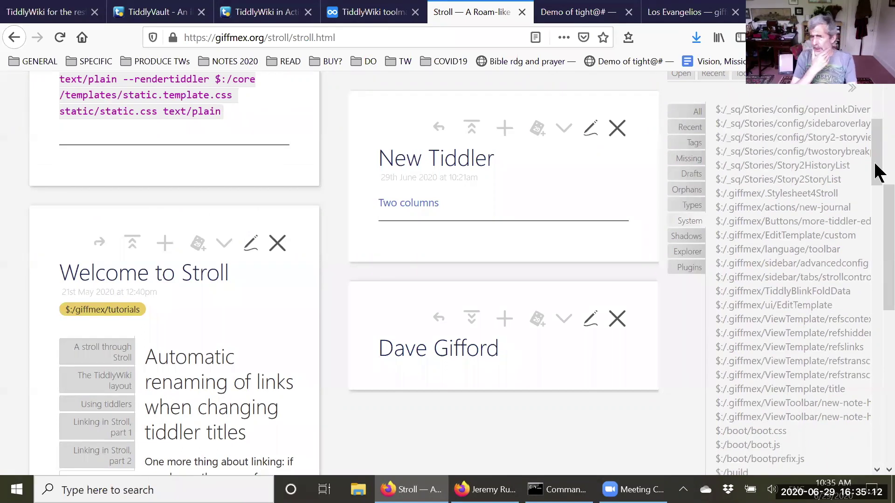
pyautogui.moveTo(875, 171)
pyautogui.mouseDown()
pyautogui.moveTo(875, 195)
pyautogui.moveTo(876, 179)
pyautogui.mouseUp()
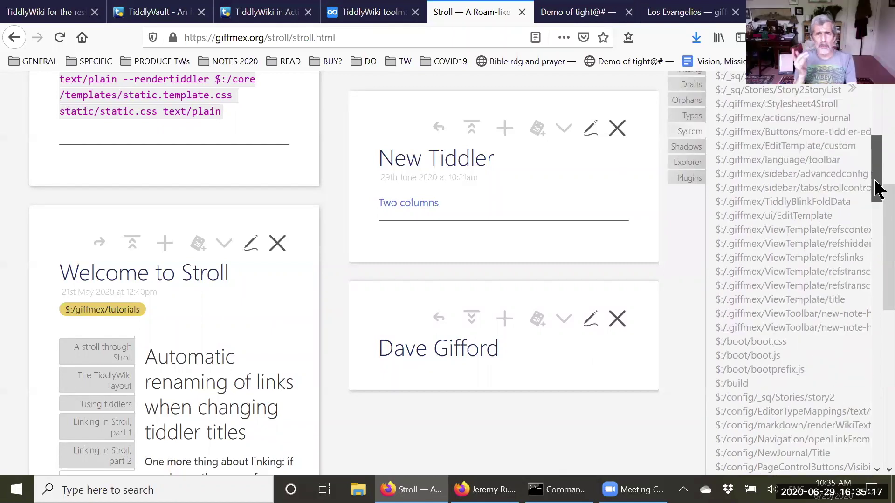
pyautogui.moveTo(876, 189); pyautogui.dragTo(878, 195)
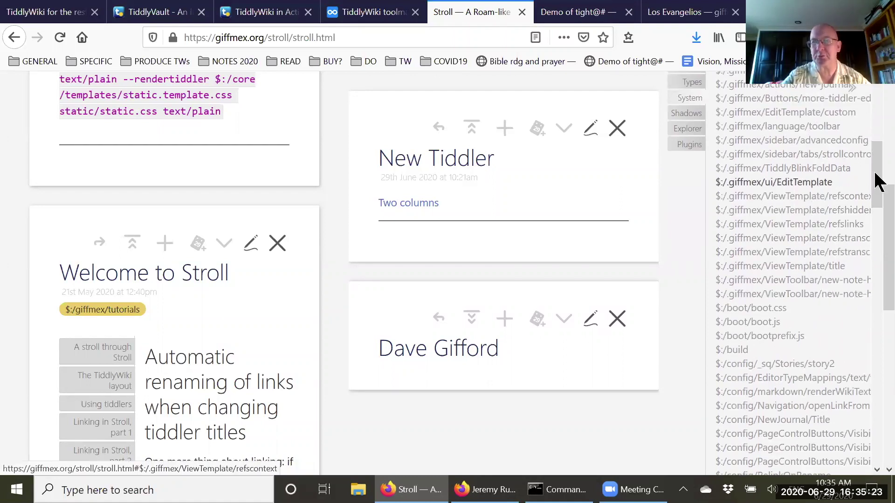
# Open the $:/.giffmex/sidebar/tabs/strollcontrols tiddler from the system list and close both tiddlers in the second column
pyautogui.scroll(1, 879, 119)
pyautogui.scroll(5, 879, 119)
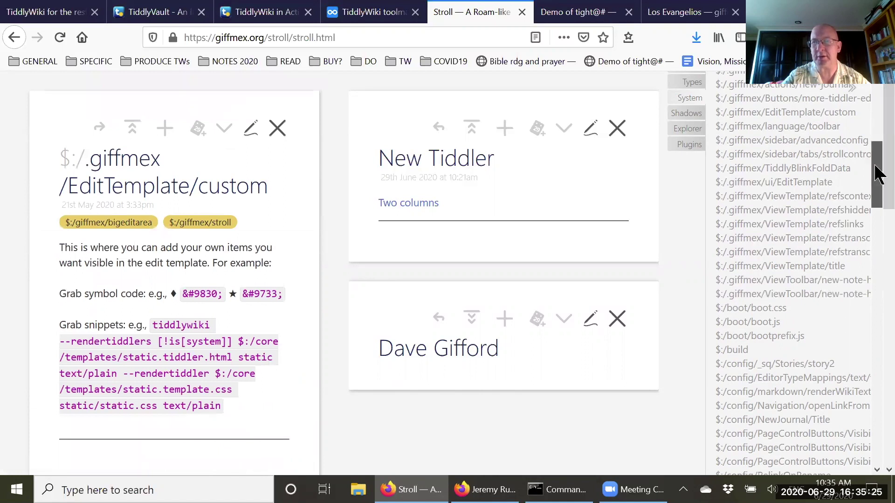
pyautogui.scroll(5, 879, 133)
pyautogui.moveTo(878, 137); pyautogui.dragTo(879, 175)
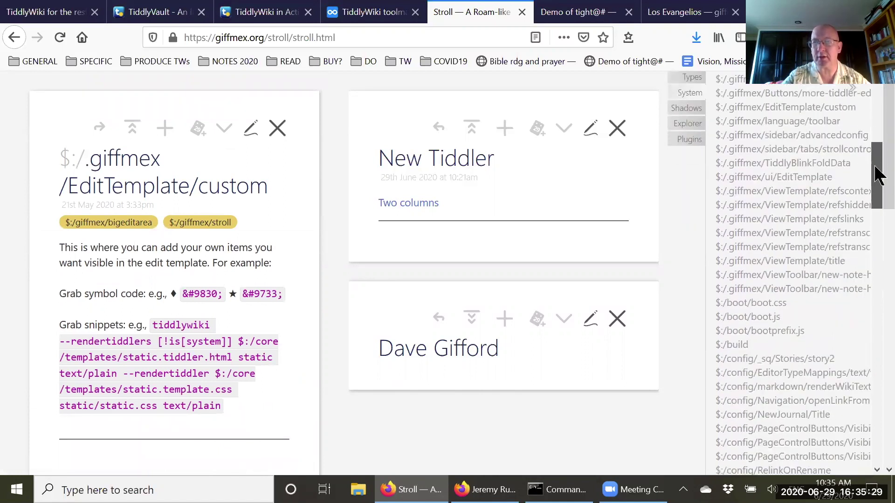
pyautogui.scroll(1, 877, 178)
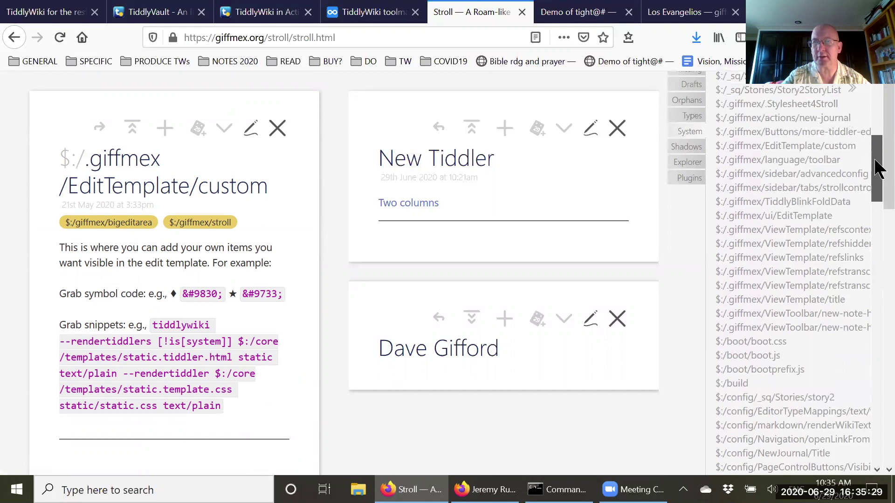
pyautogui.click(837, 191)
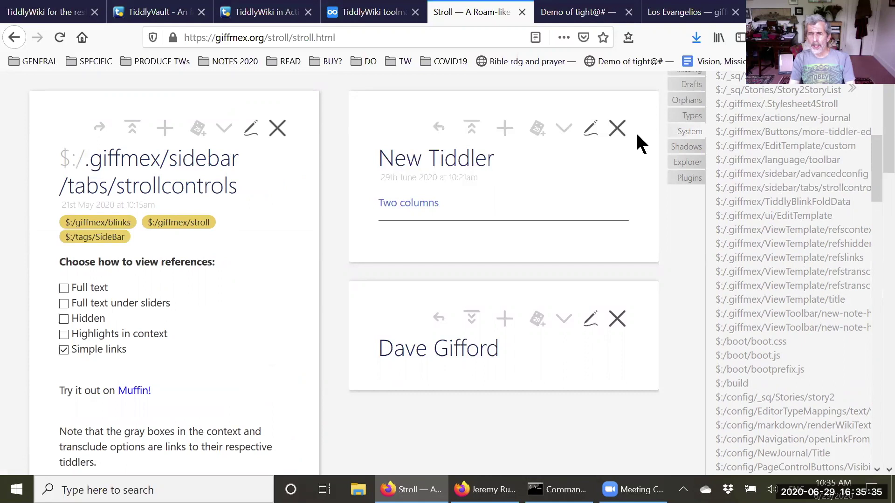
pyautogui.click(624, 134)
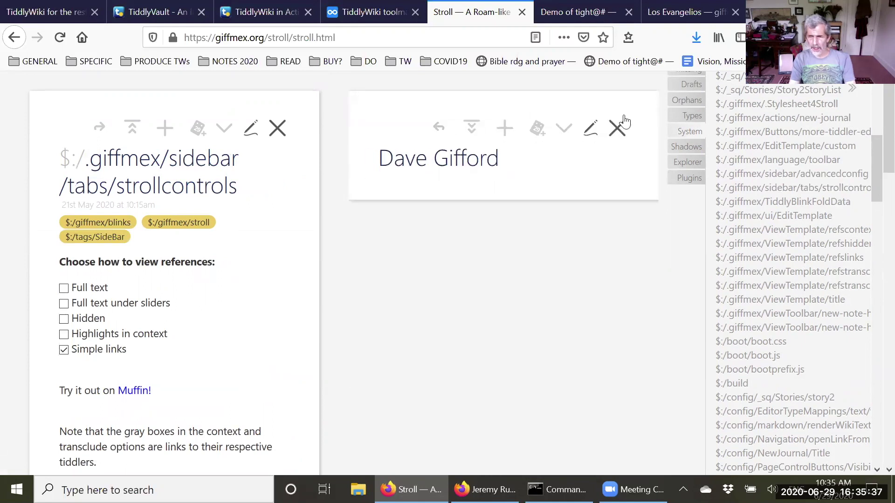
pyautogui.click(624, 129)
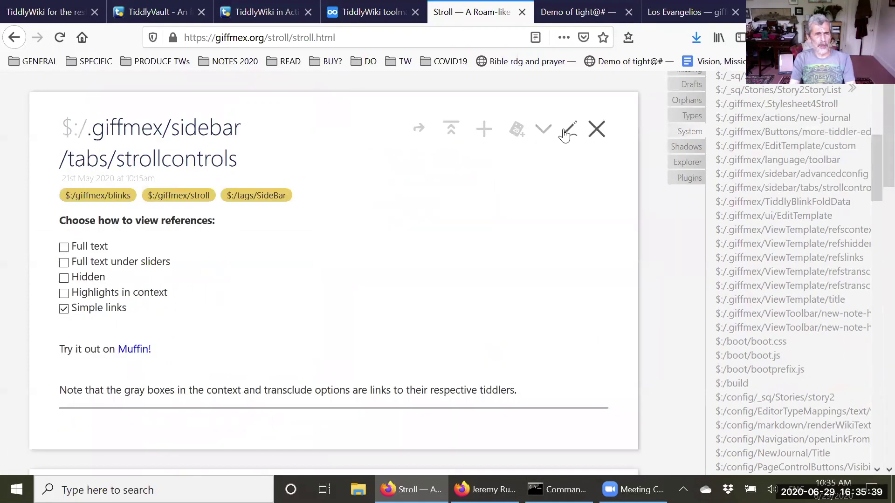
# Open the strollcontrols tiddler for editing, examine its tagreset macro and reference list filters, and cancel the draft
pyautogui.click(570, 131)
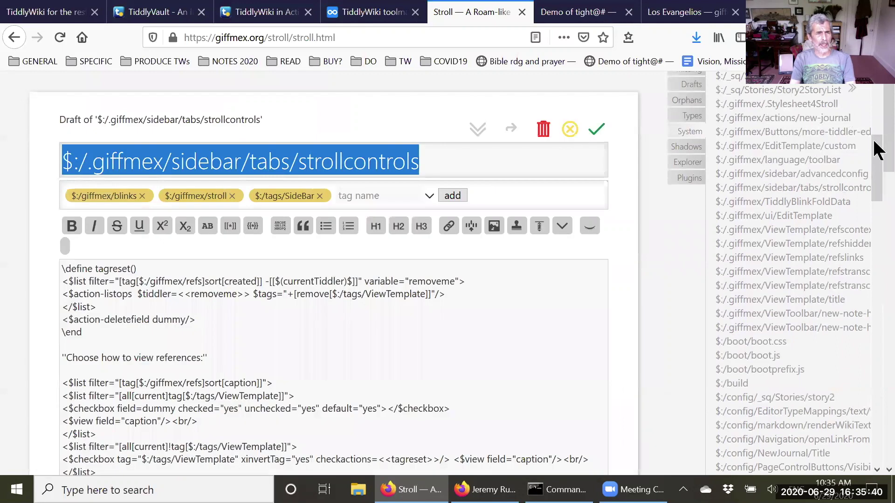
pyautogui.scroll(-3, 879, 163)
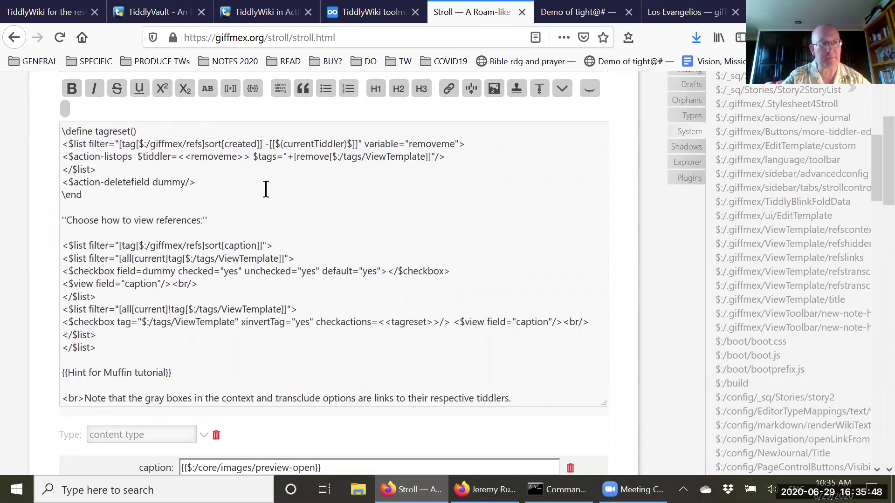
pyautogui.moveTo(84, 196); pyautogui.dragTo(45, 131)
pyautogui.click(310, 204)
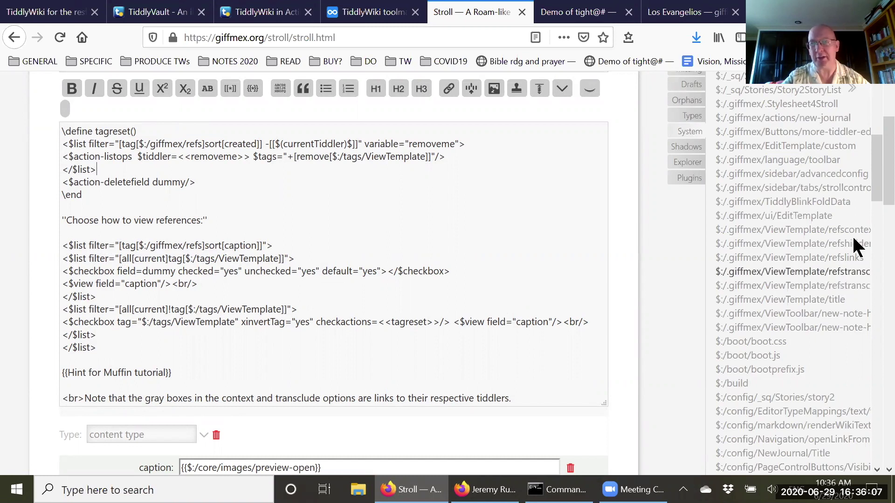
pyautogui.moveTo(884, 186); pyautogui.dragTo(864, 118)
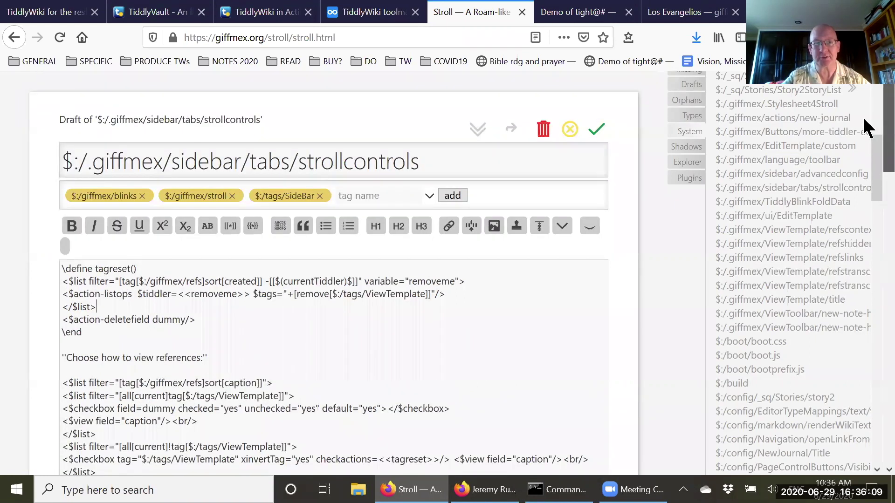
pyautogui.click(575, 131)
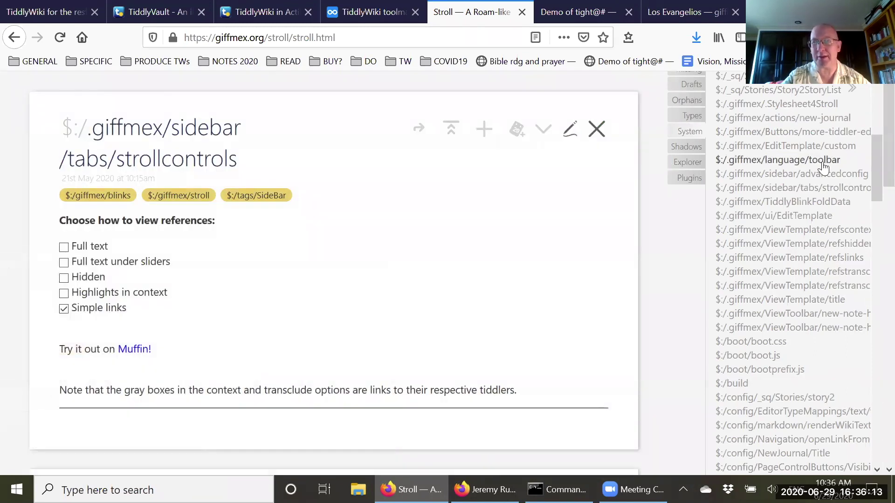
# Open the Muffin! tiddler and bring up the sidebar choices for how references are viewed
pyautogui.click(128, 349)
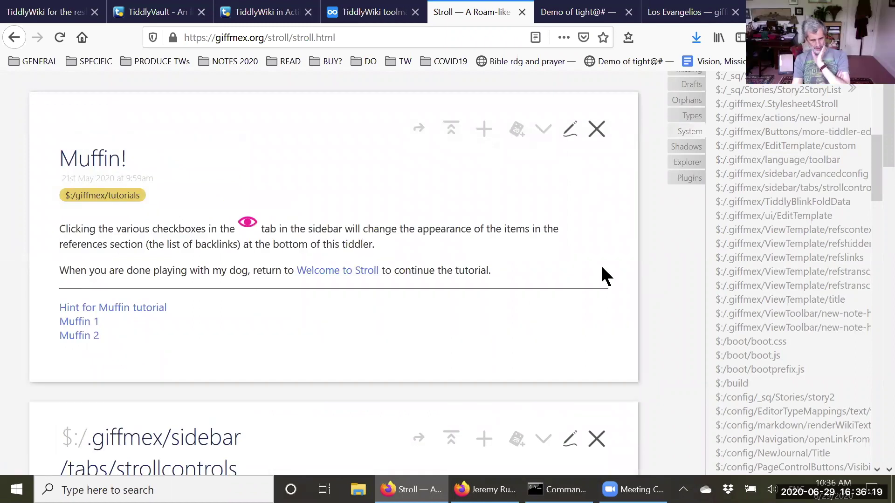
pyautogui.moveTo(878, 159); pyautogui.dragTo(879, 130)
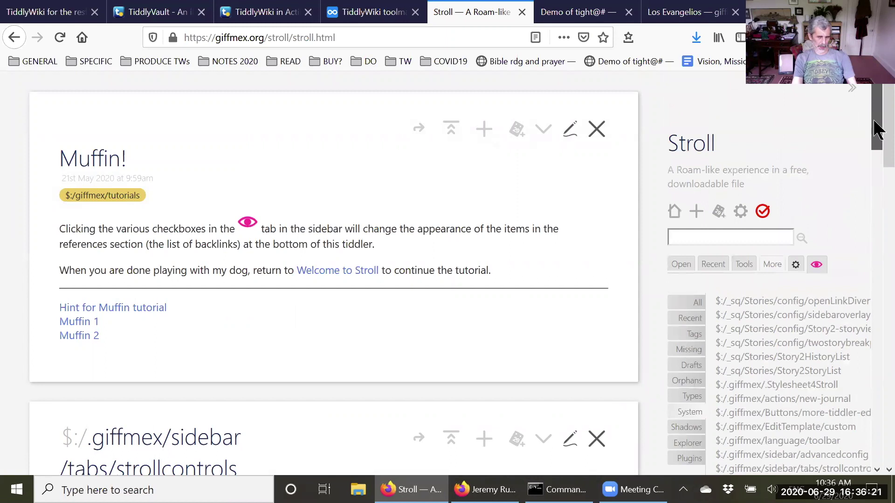
pyautogui.click(816, 265)
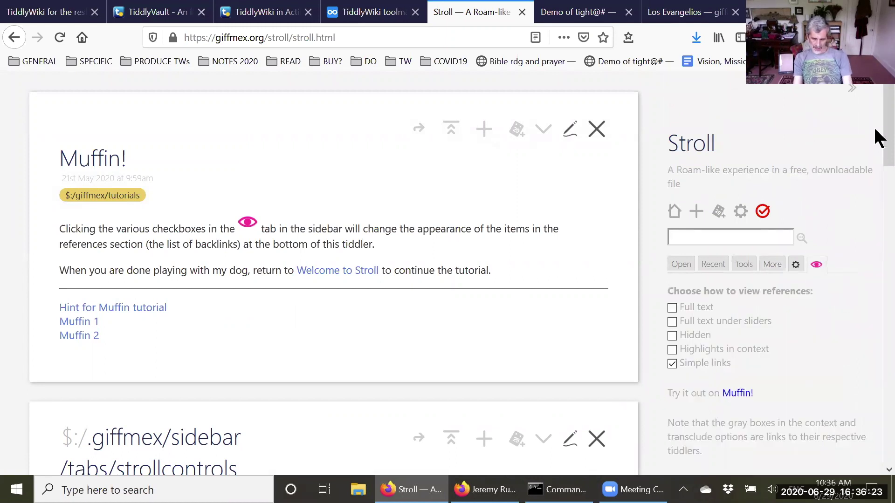
pyautogui.scroll(-2, 875, 132)
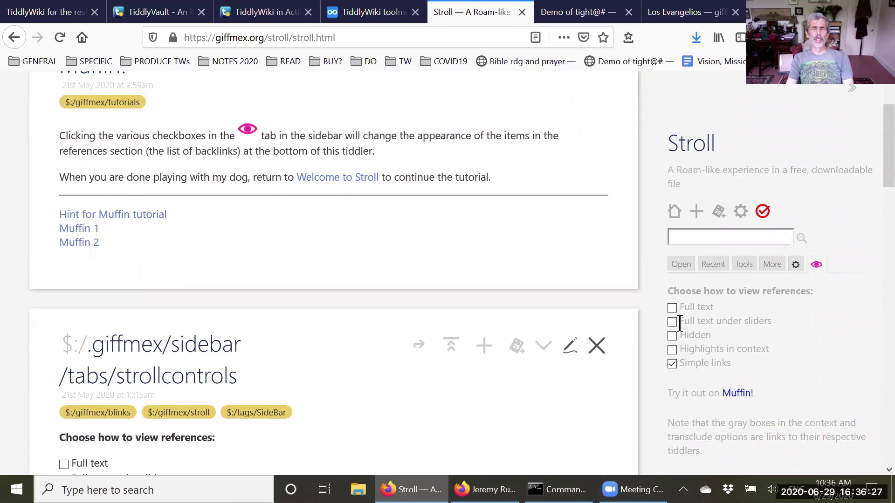
# Set references to display as Full text, look through Muffin!'s backlinks, and open Muffin 2 from its picture
pyautogui.click(672, 308)
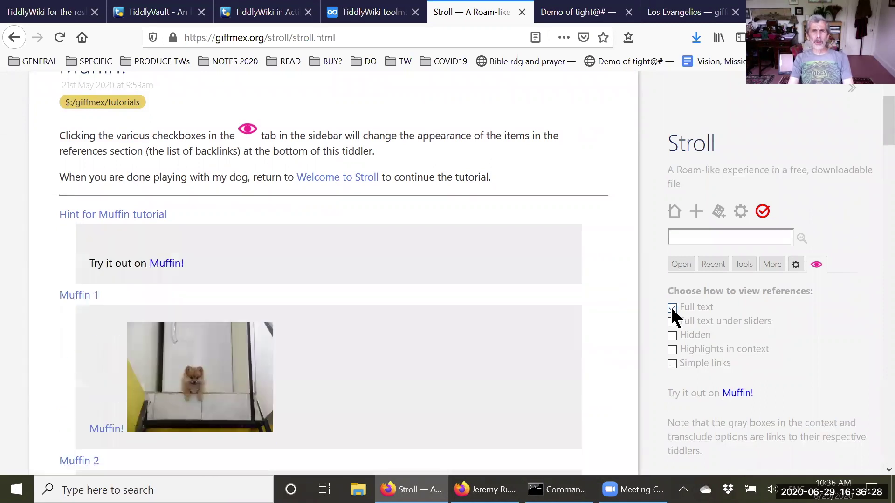
pyautogui.scroll(-3, 878, 140)
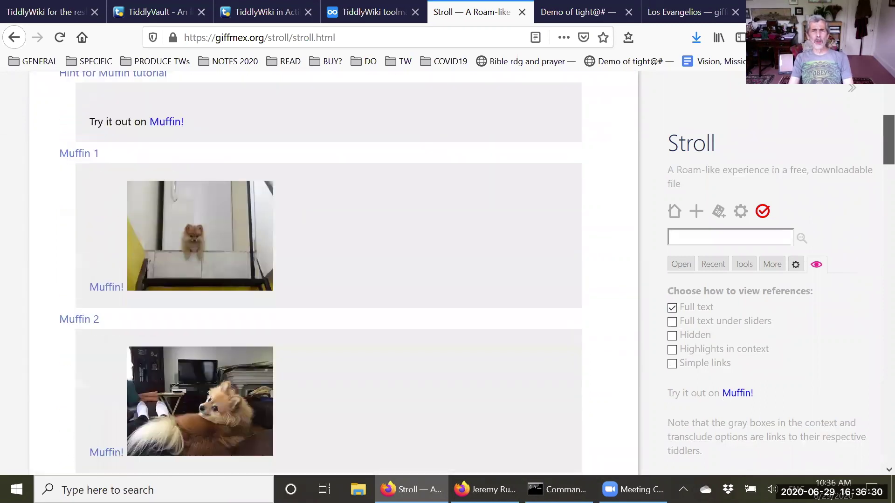
pyautogui.scroll(-1, 877, 155)
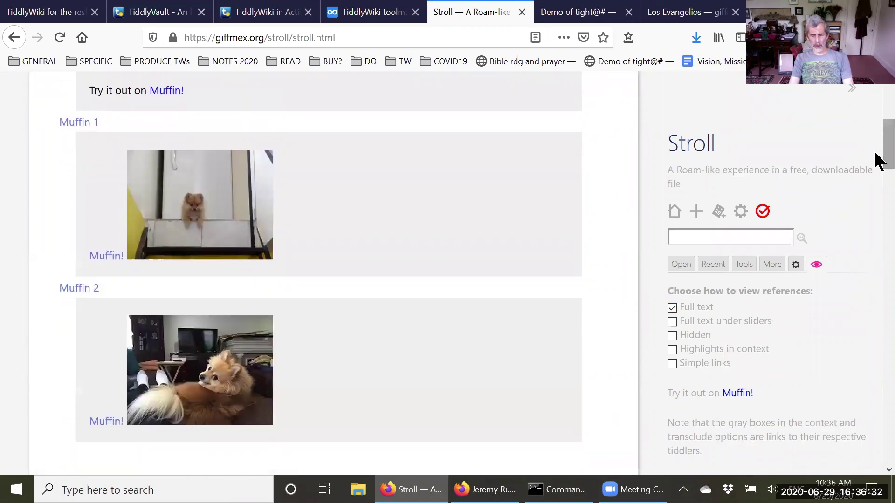
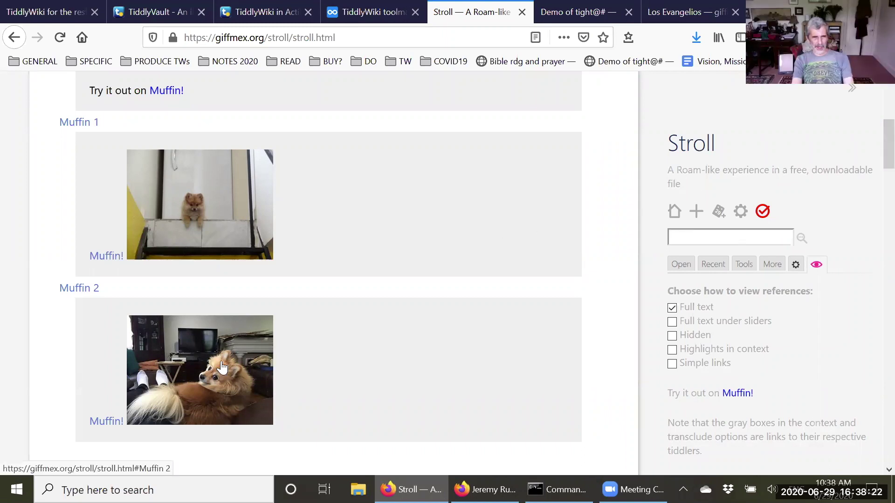
pyautogui.click(222, 362)
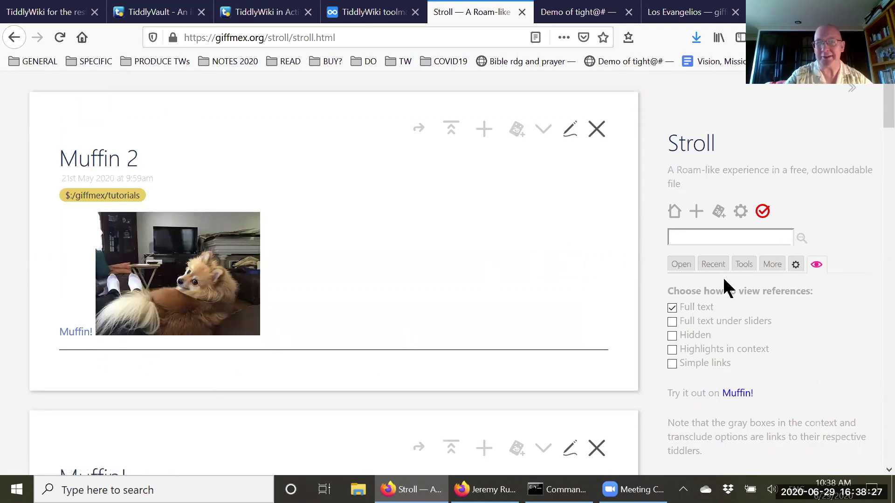
# Close the tiddlers stacked above Welcome to Stroll and reload the page, discarding the unsaved changes
pyautogui.click(597, 129)
pyautogui.click(600, 127)
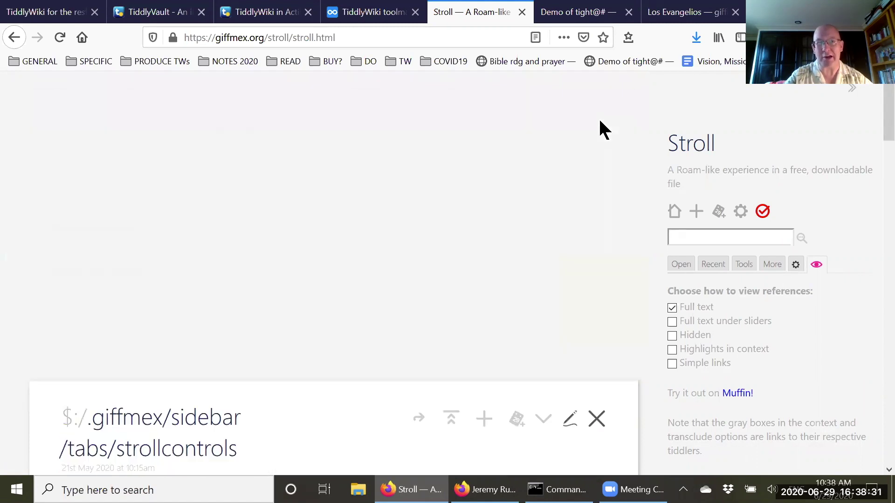
pyautogui.click(599, 127)
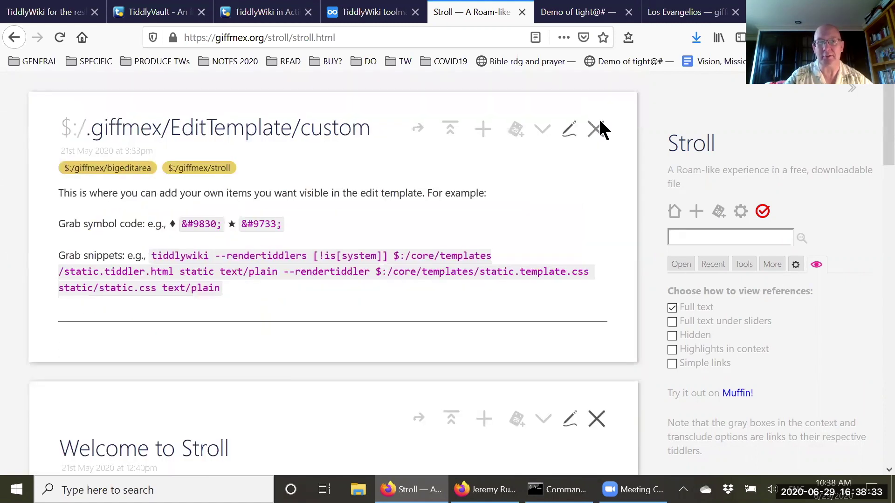
pyautogui.click(599, 126)
pyautogui.click(60, 38)
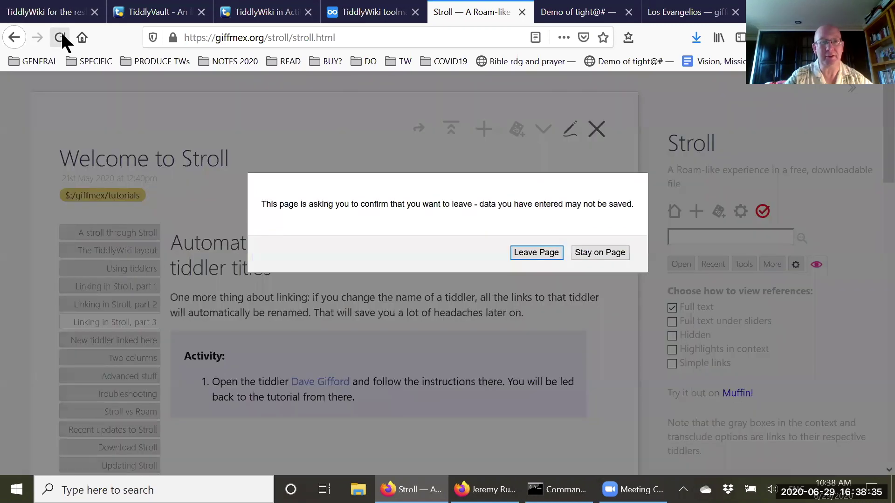
pyautogui.click(543, 253)
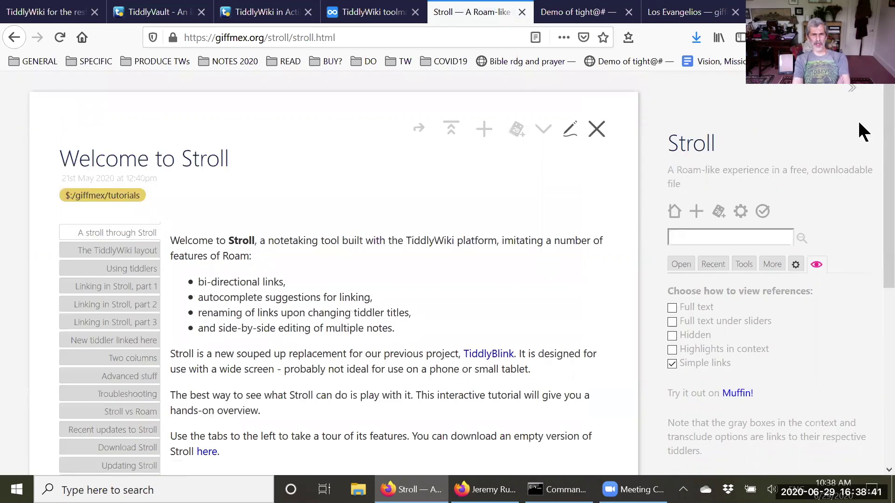
# Go through the Welcome to Stroll tutorial's sections on the TiddlyWiki layout, using tiddlers, and Linking in Stroll, part 1
pyautogui.scroll(-2, 874, 140)
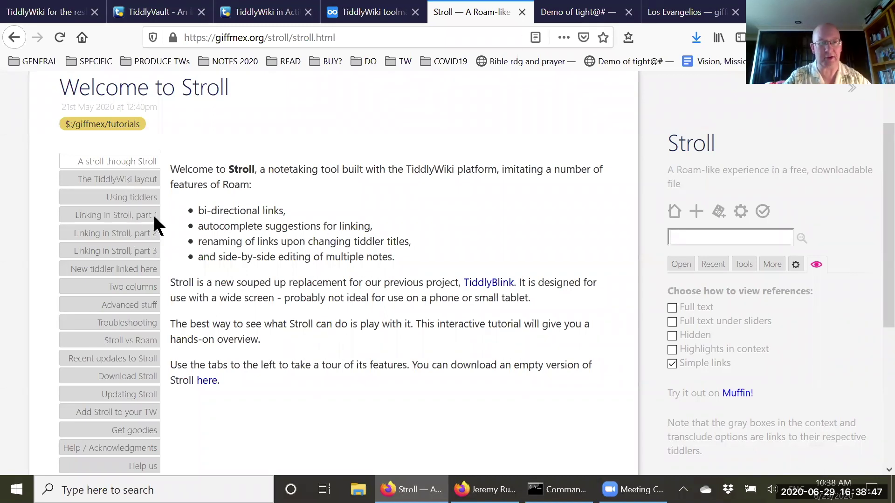
pyautogui.click(124, 181)
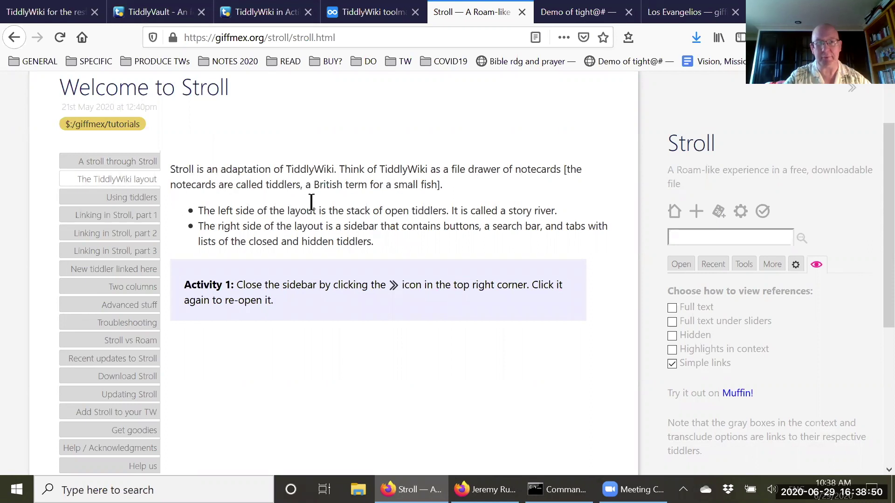
pyautogui.click(124, 198)
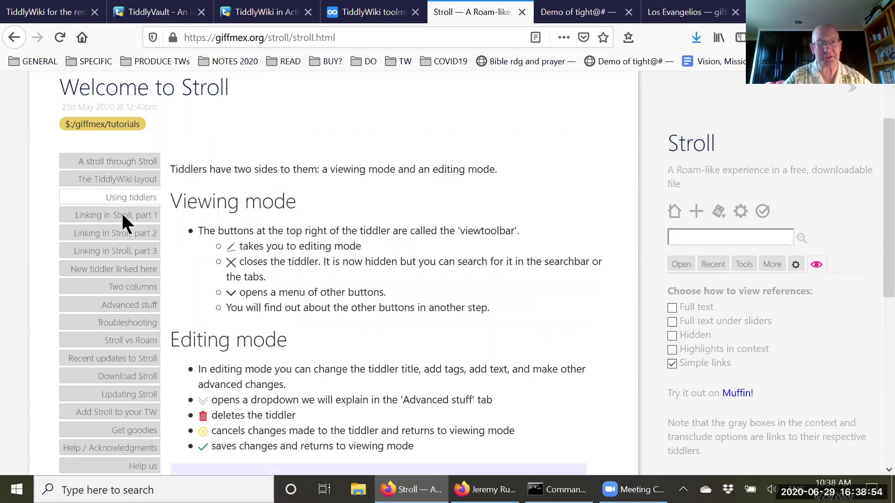
pyautogui.click(126, 219)
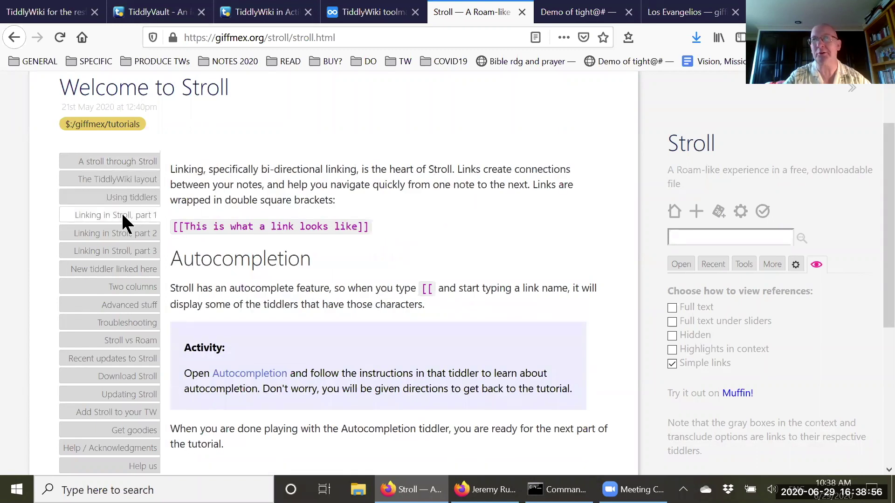